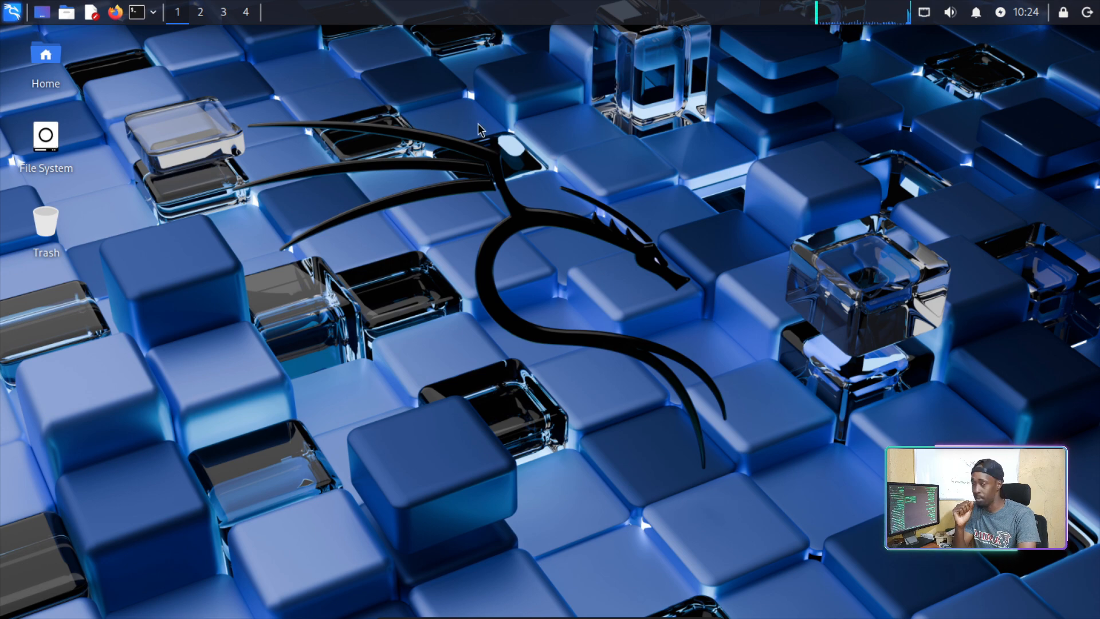
# Launch zenmap from the Kali menu's All Applications > 01 - Reconnaissance category.
pyautogui.click(13, 13)
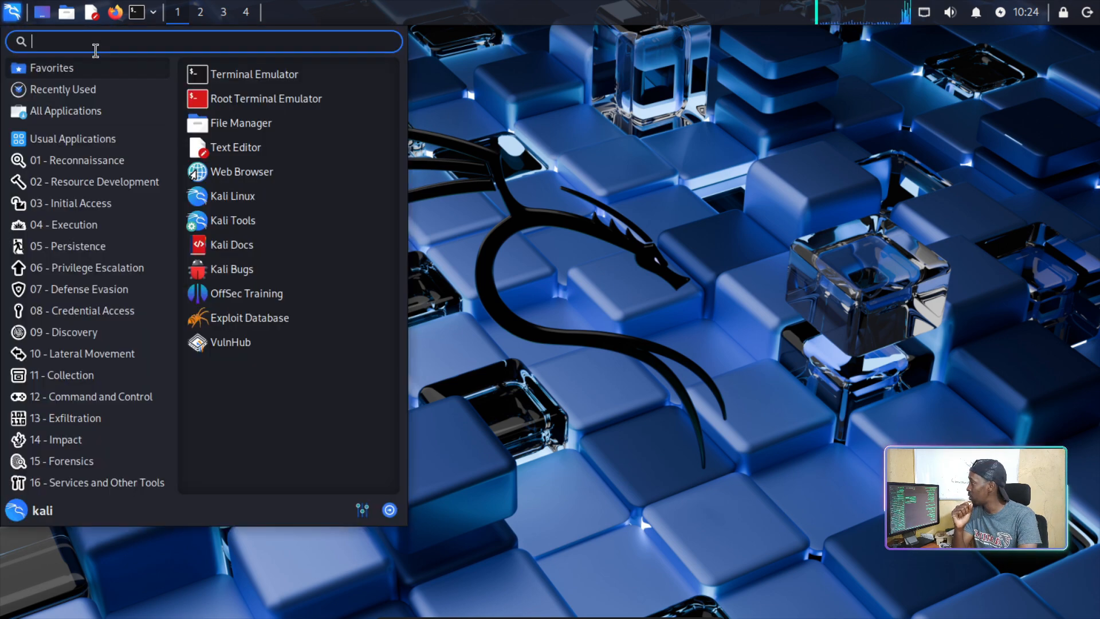
pyautogui.write('ze')
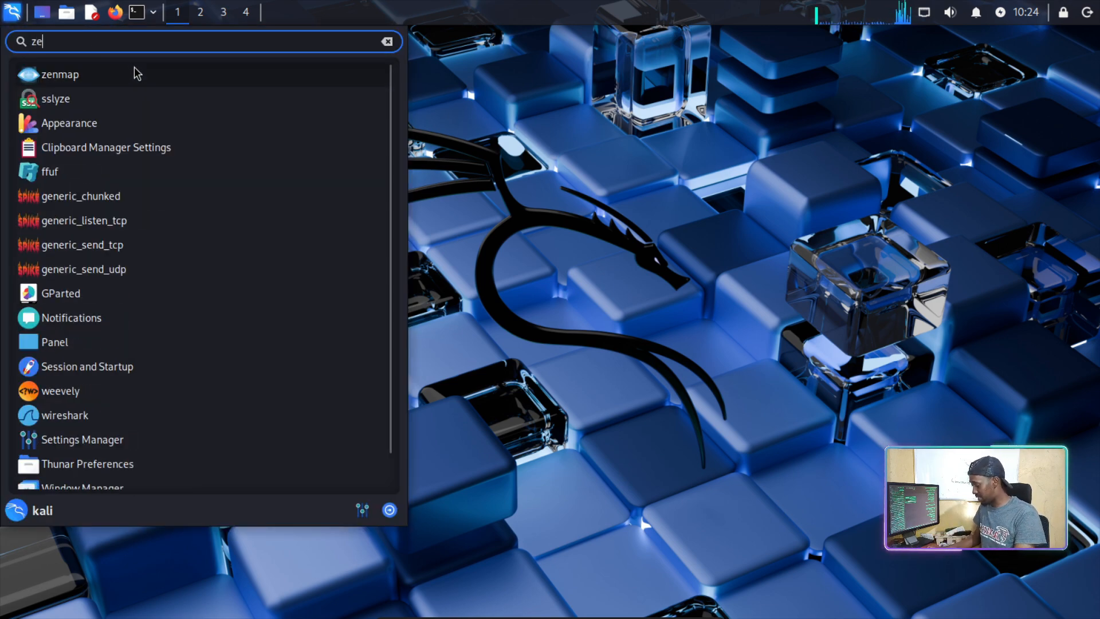
pyautogui.write('nma')
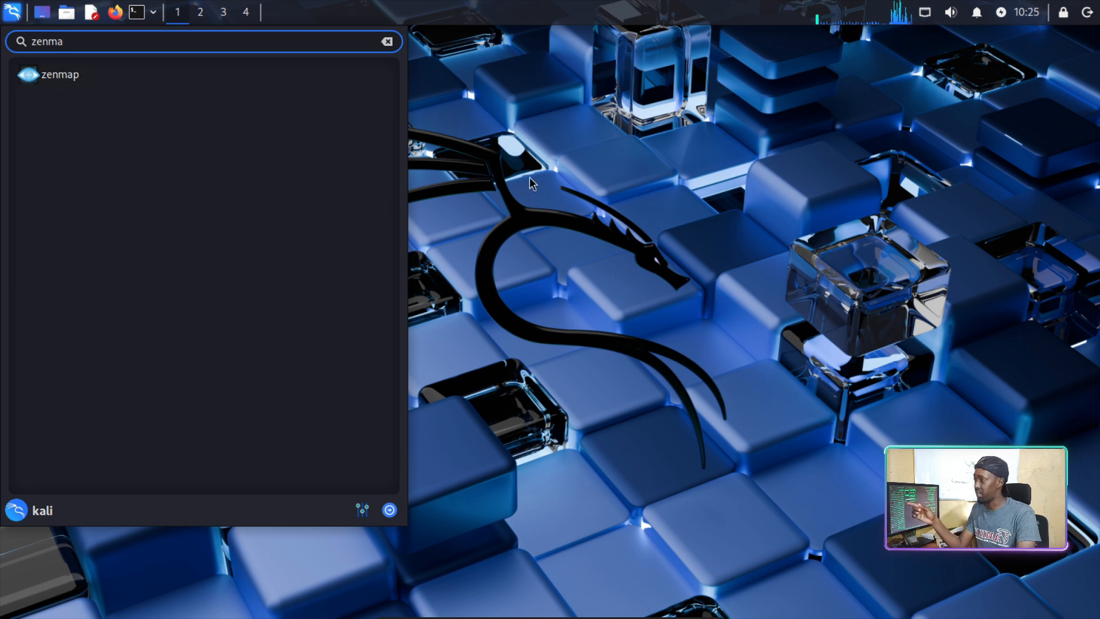
pyautogui.click(530, 178)
pyautogui.click(11, 12)
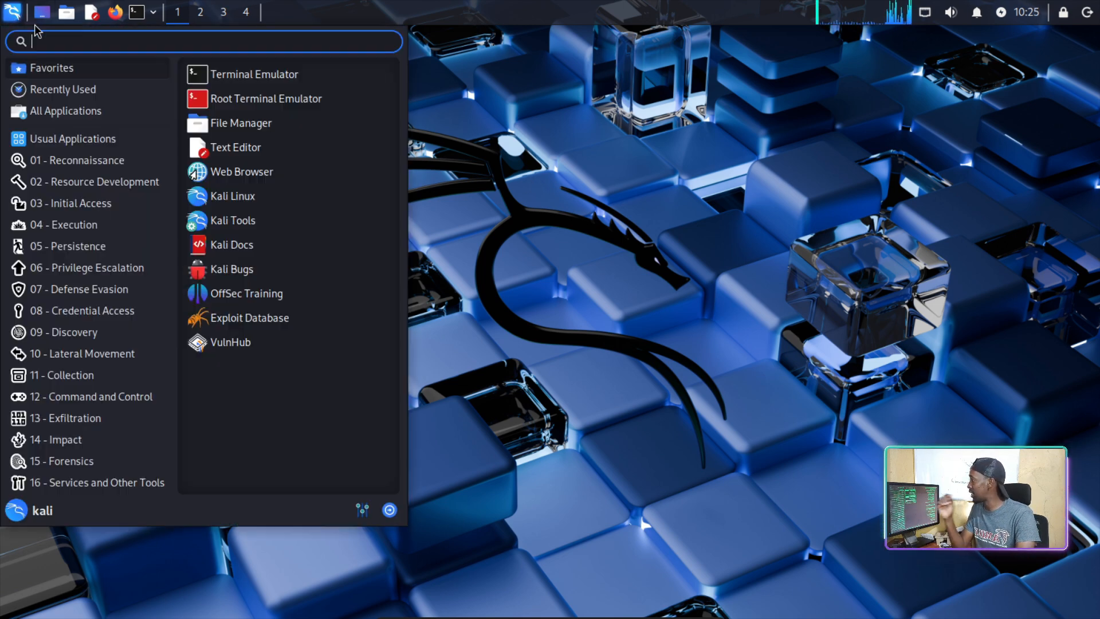
pyautogui.click(90, 114)
pyautogui.click(92, 161)
pyautogui.scroll(-1, 260, 367)
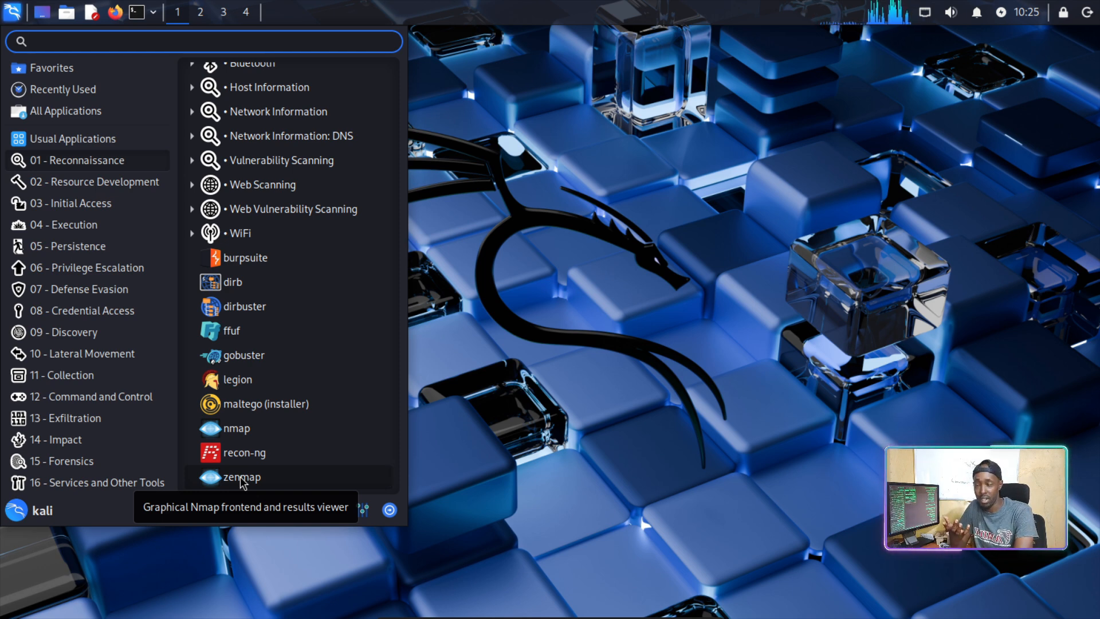
pyautogui.click(243, 481)
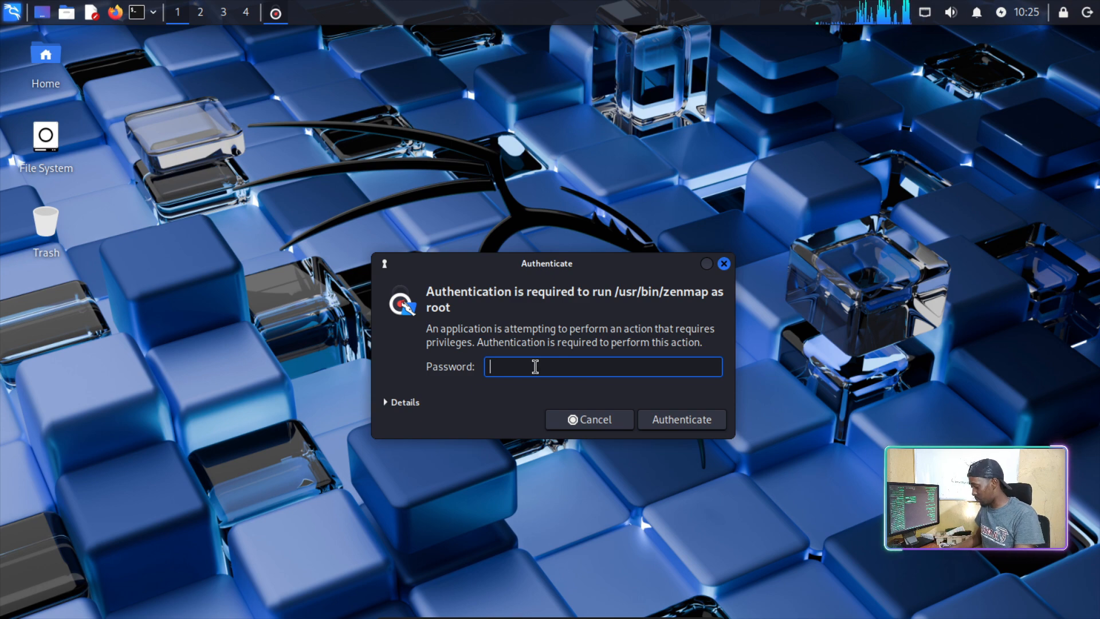
# Enter the root password to authenticate and open Zenmap.
pyautogui.write('kali')
pyautogui.press('Return')
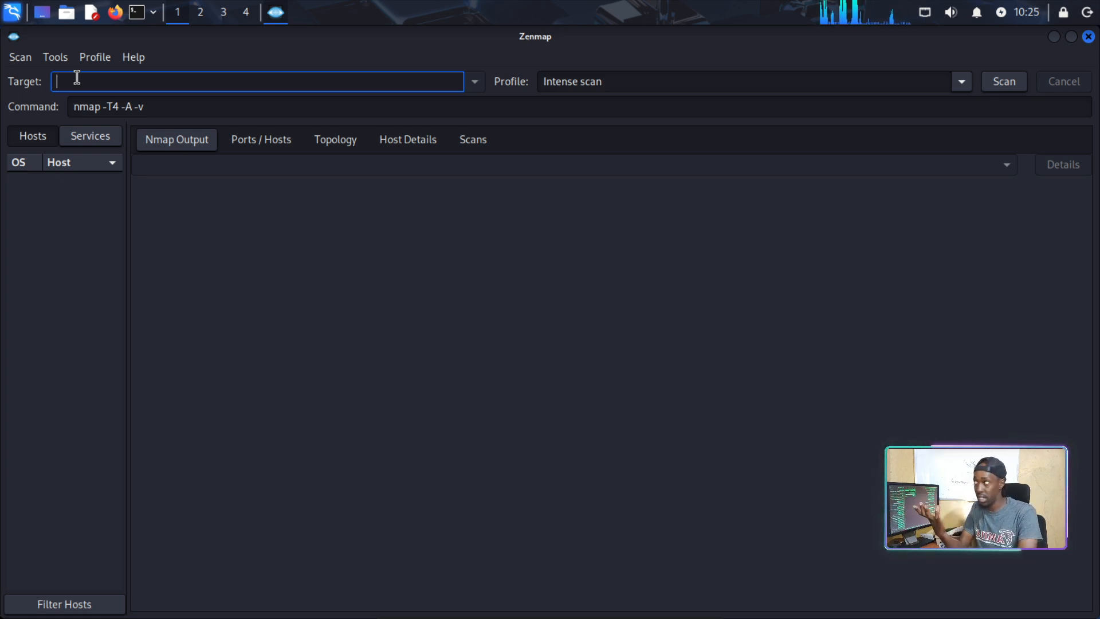
pyautogui.click(960, 83)
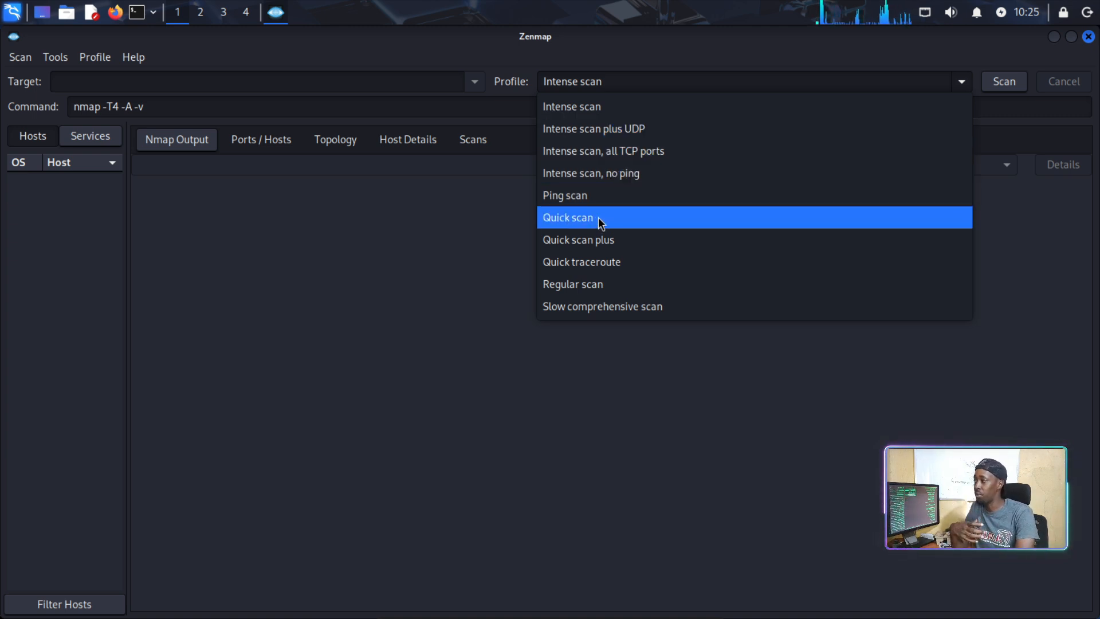
pyautogui.click(825, 59)
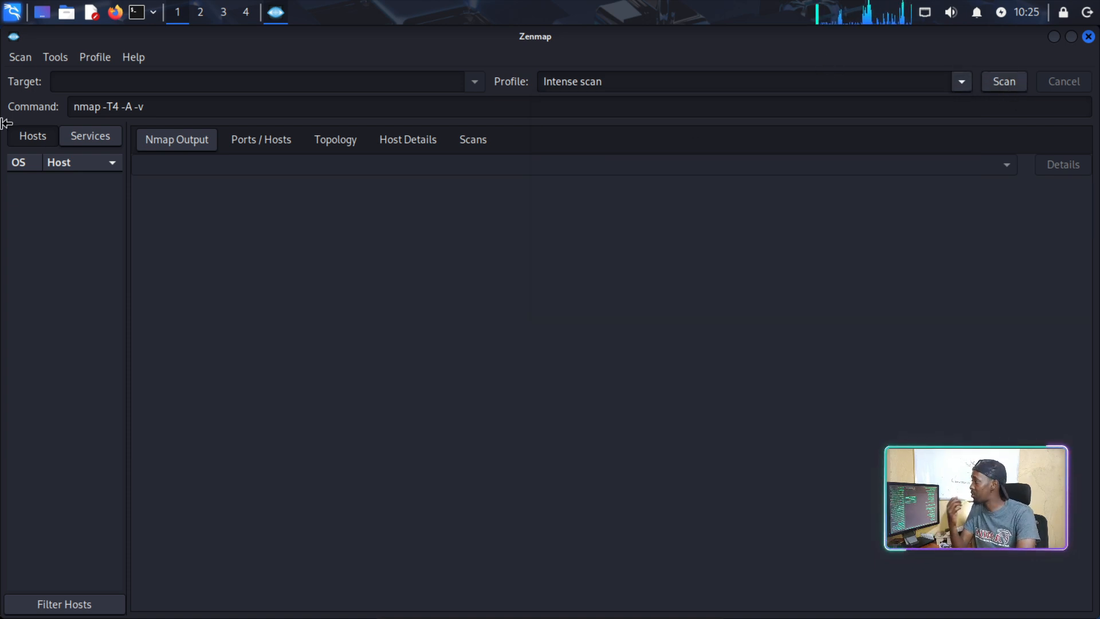
pyautogui.click(255, 106)
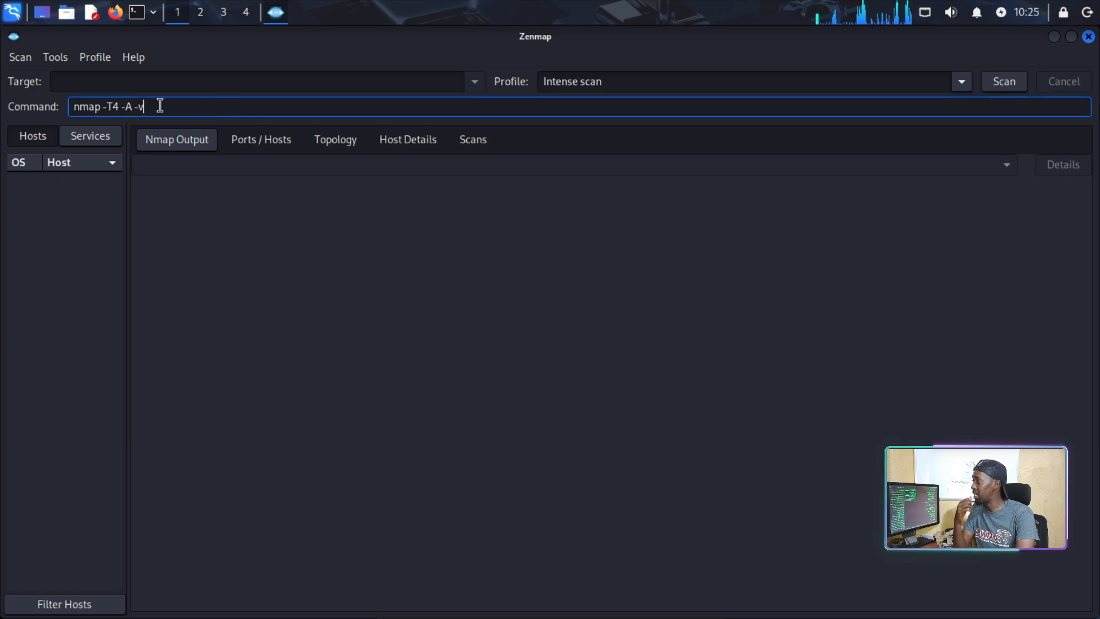
pyautogui.moveTo(162, 106); pyautogui.dragTo(73, 106)
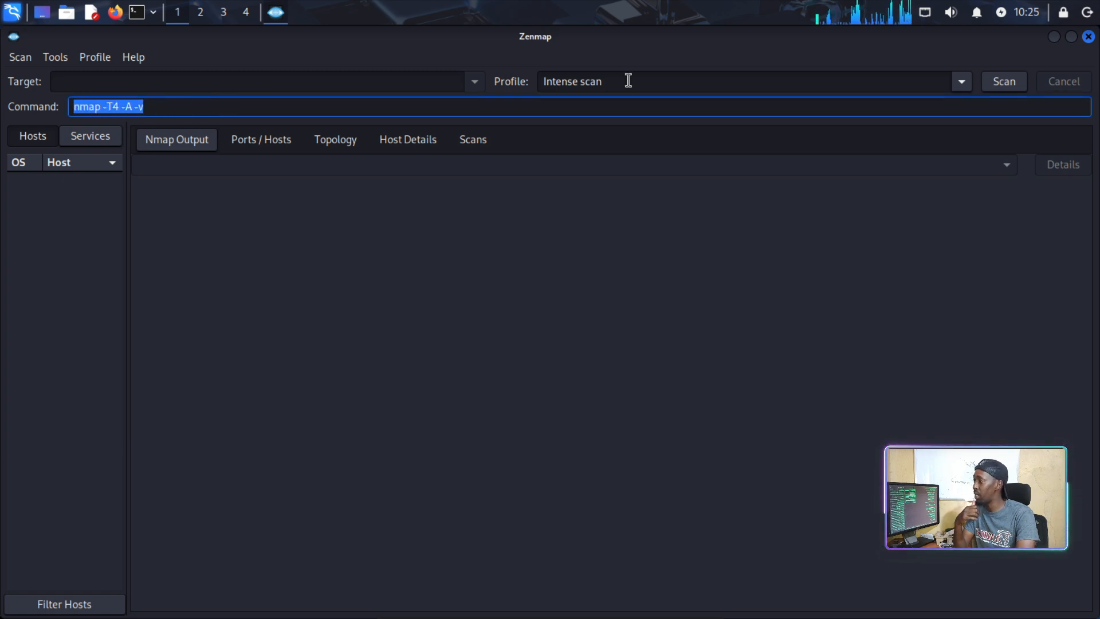
pyautogui.click(624, 80)
pyautogui.click(962, 82)
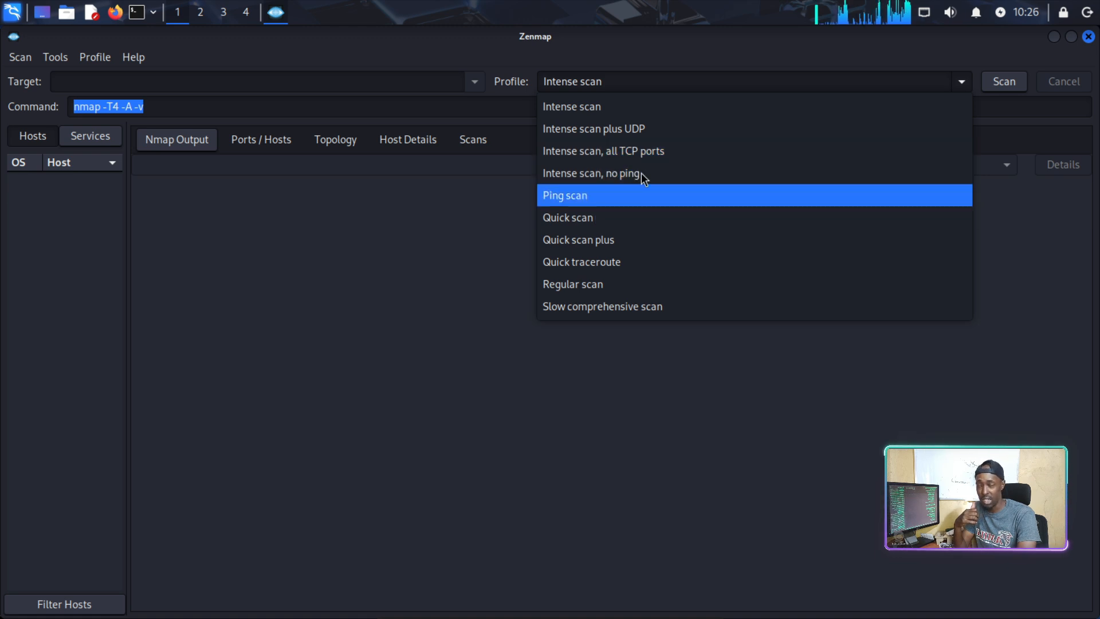
pyautogui.click(415, 43)
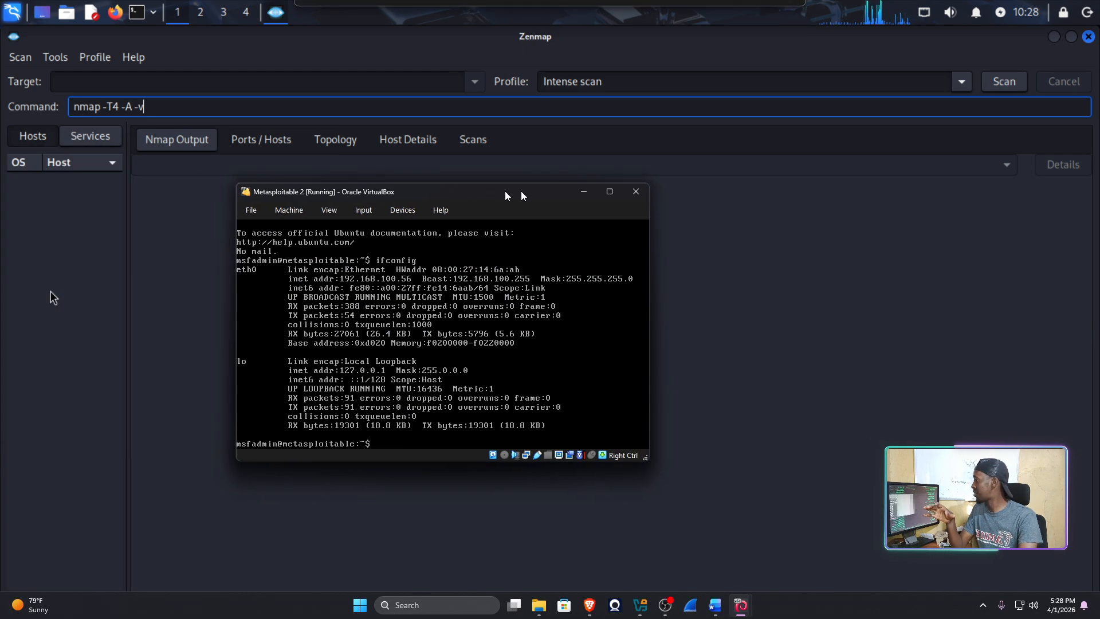
# Note the 192.168.100.56 address, then move the Metasploitable 2 window aside and minimize it.
pyautogui.moveTo(507, 192); pyautogui.dragTo(695, 170)
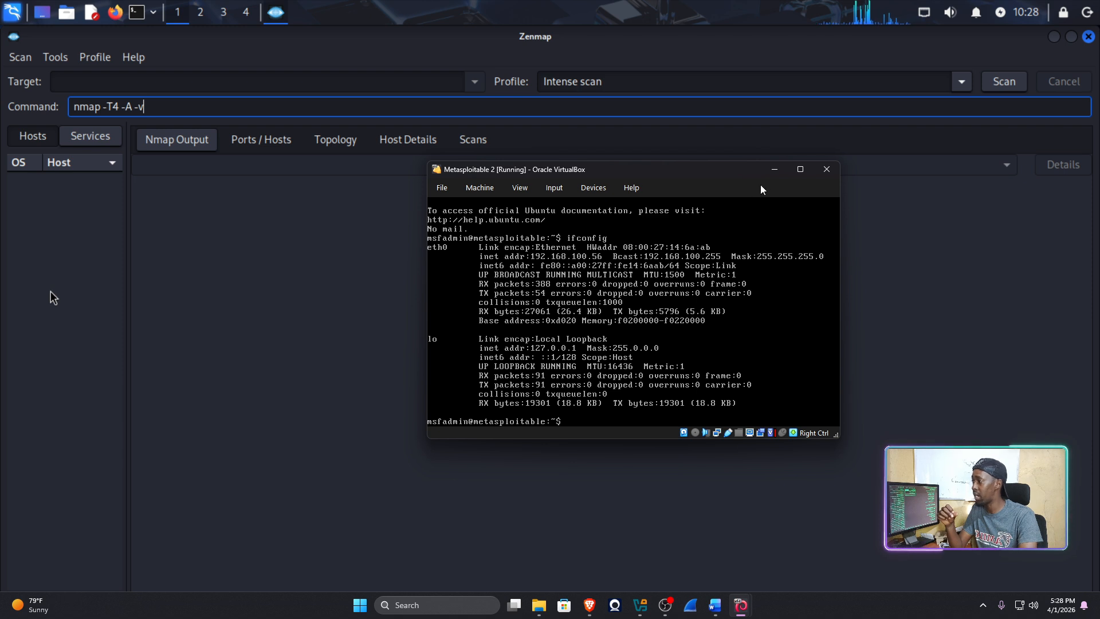
pyautogui.moveTo(725, 177); pyautogui.dragTo(713, 172)
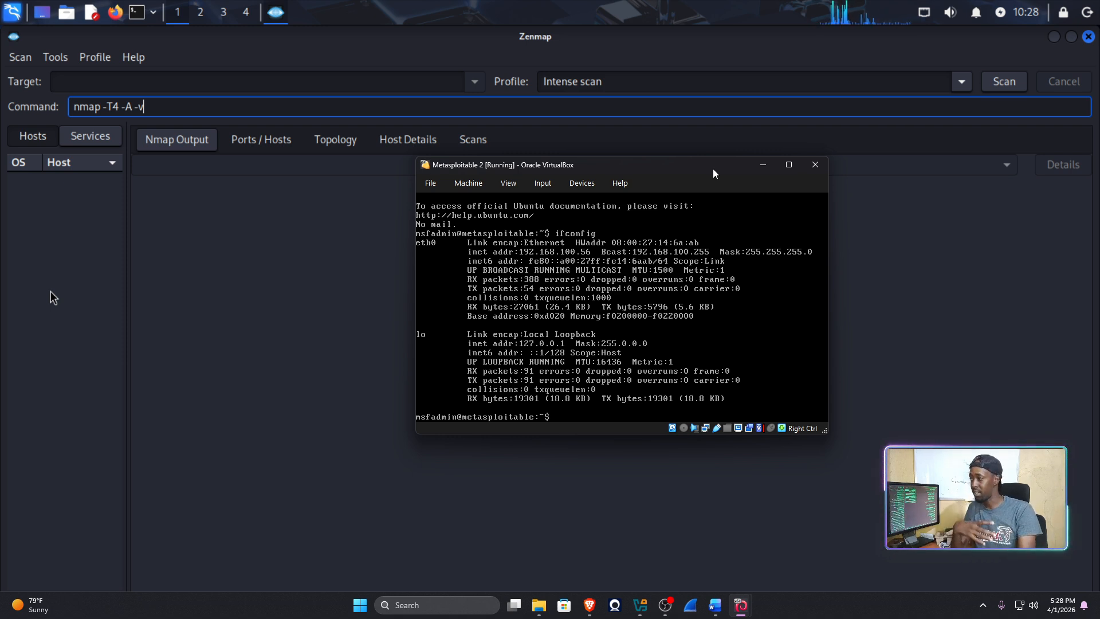
pyautogui.moveTo(713, 174)
pyautogui.mouseDown()
pyautogui.moveTo(696, 174)
pyautogui.moveTo(708, 179)
pyautogui.mouseUp()
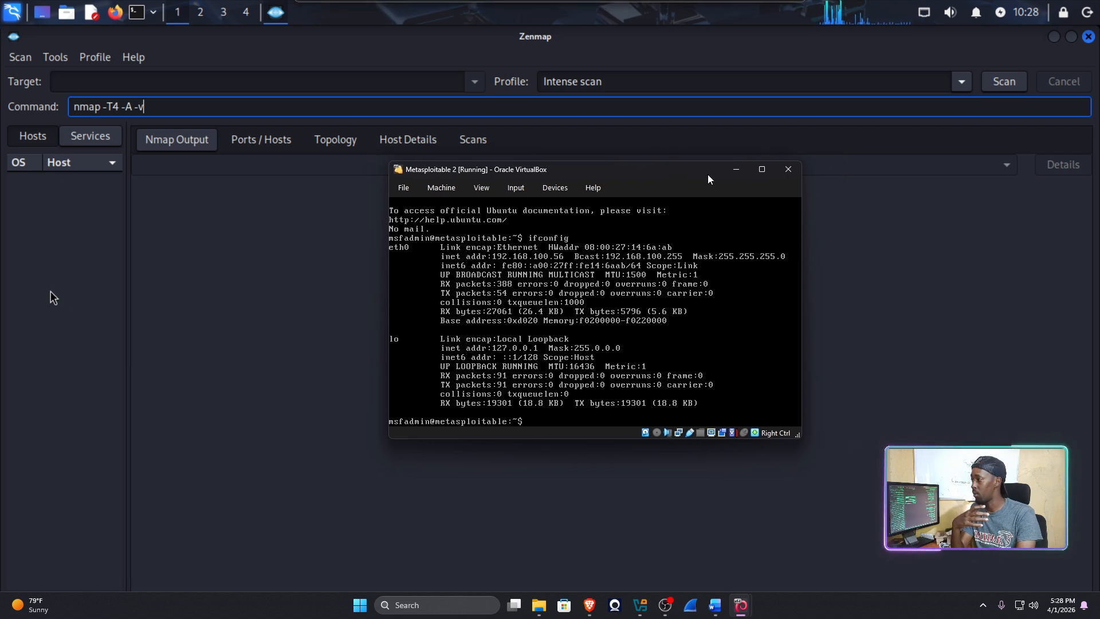
pyautogui.click(736, 169)
pyautogui.click(117, 81)
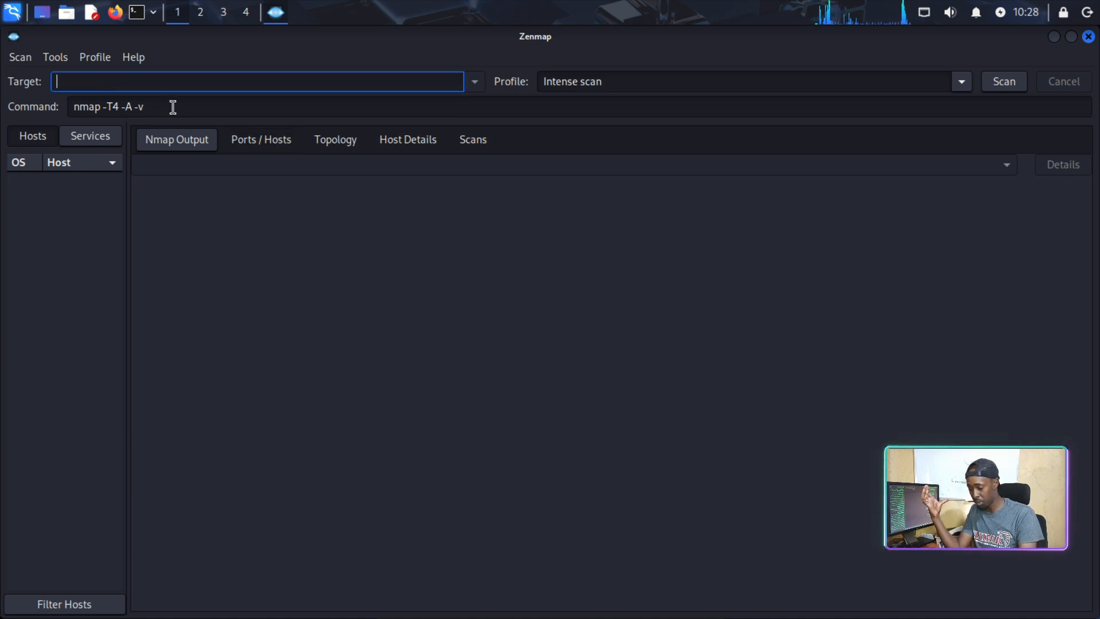
# Set the target to 192.168.100.56, giving the command nmap -T4 -A -v 192.168.100.56.
pyautogui.write('192')
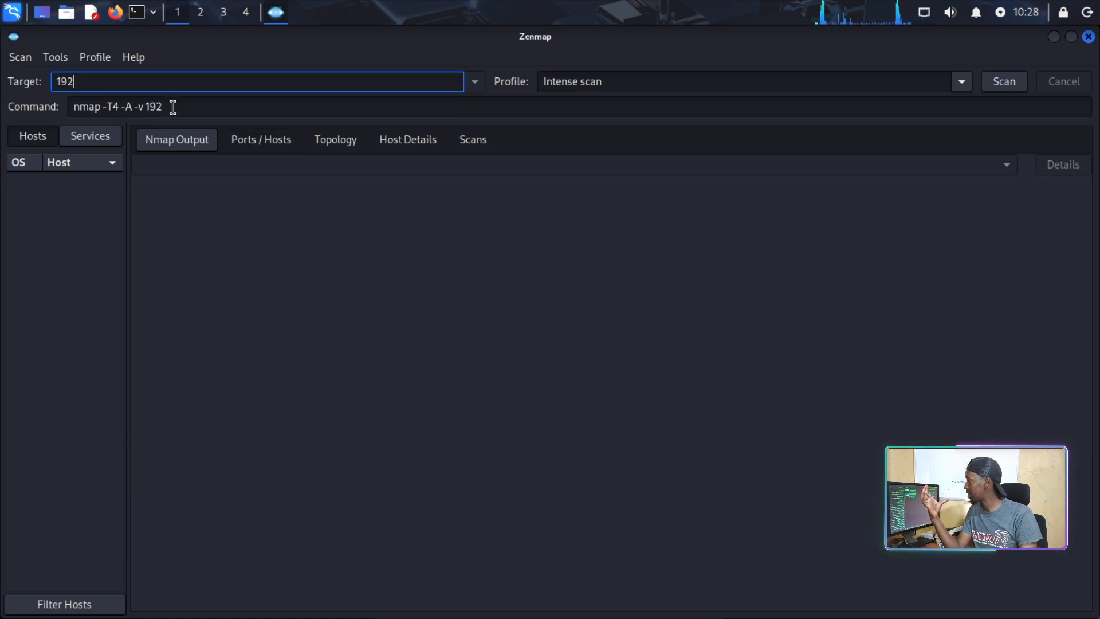
pyautogui.write('.168.100.')
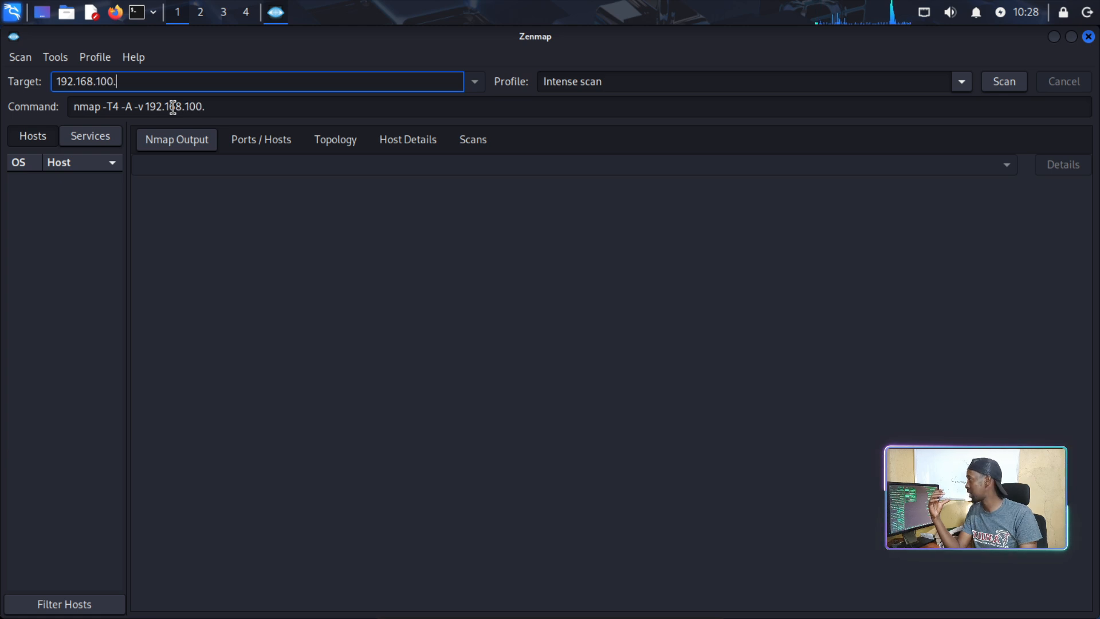
pyautogui.write('56')
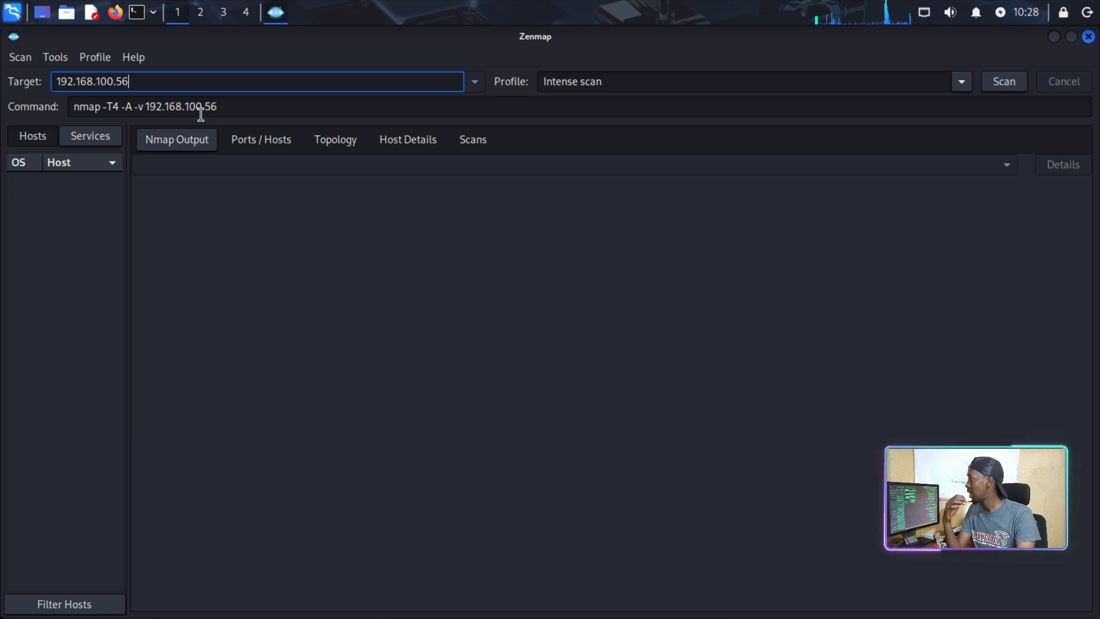
pyautogui.moveTo(231, 103); pyautogui.dragTo(71, 105)
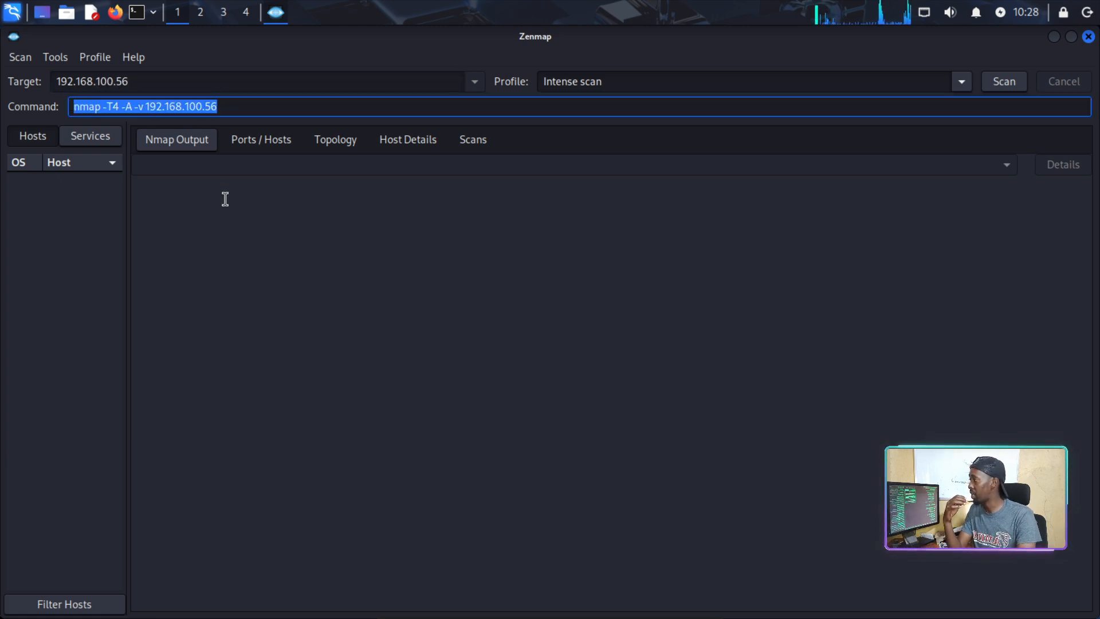
pyautogui.click(223, 199)
pyautogui.click(92, 112)
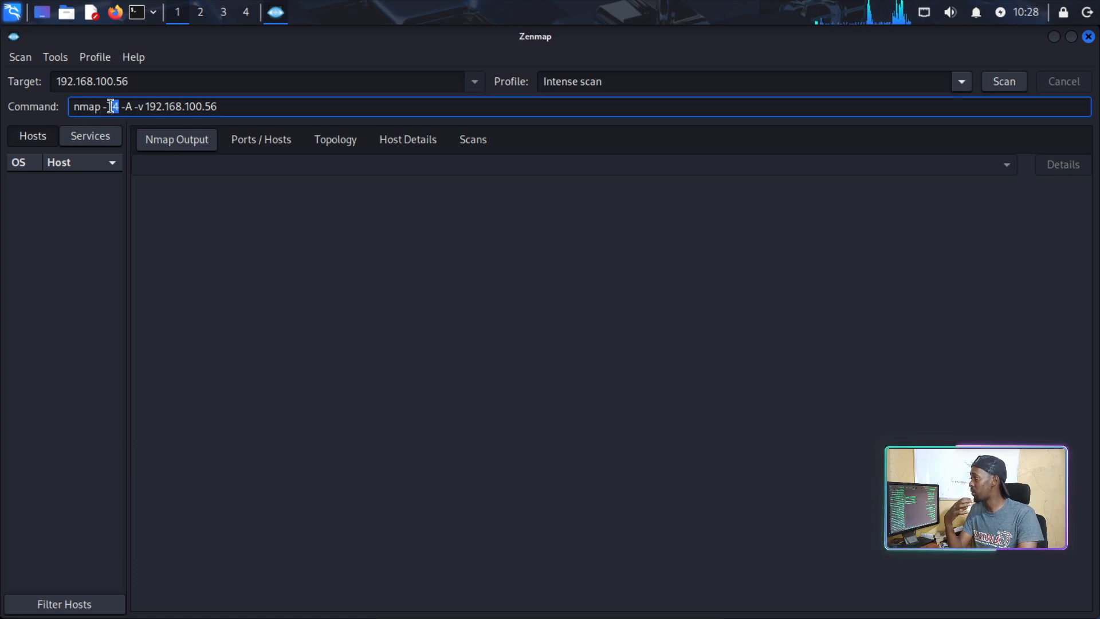
pyautogui.moveTo(117, 109); pyautogui.dragTo(119, 109)
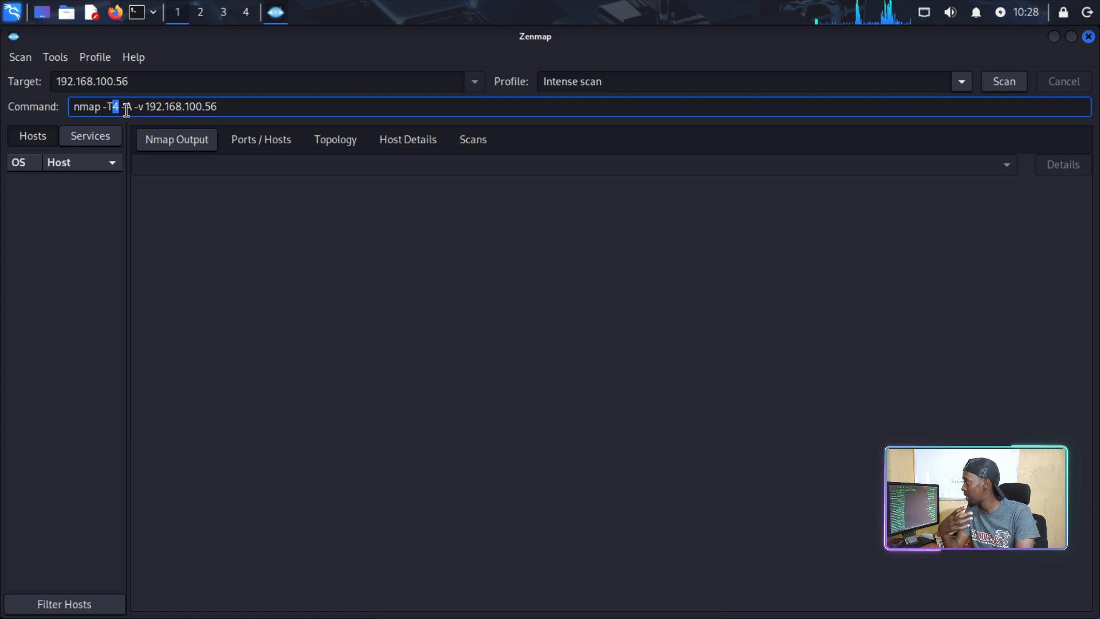
pyautogui.click(121, 107)
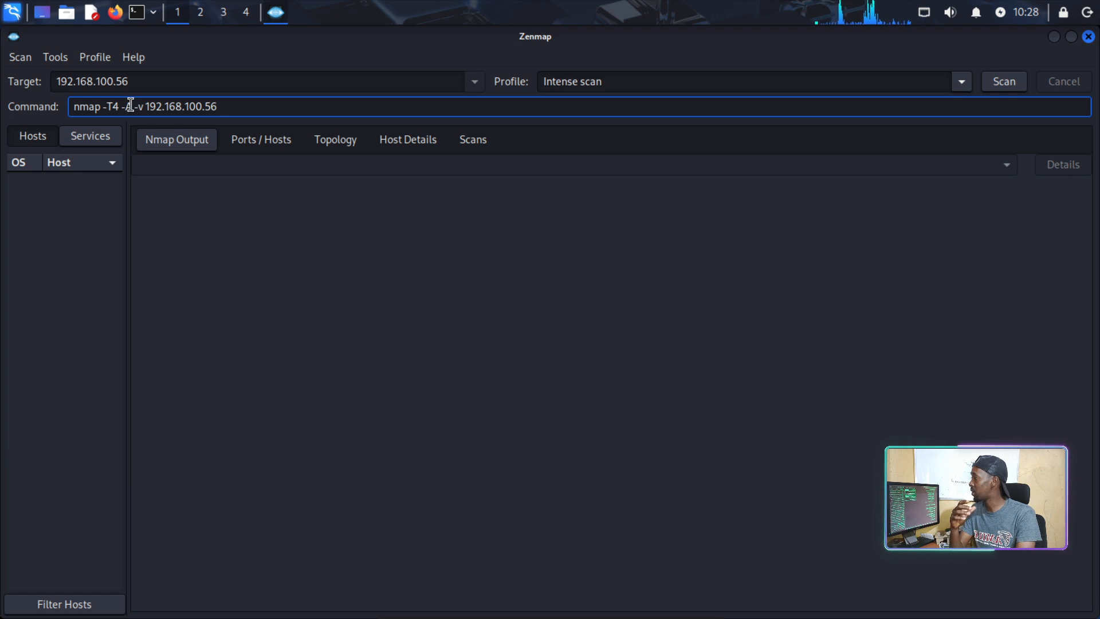
pyautogui.moveTo(121, 107); pyautogui.dragTo(133, 107)
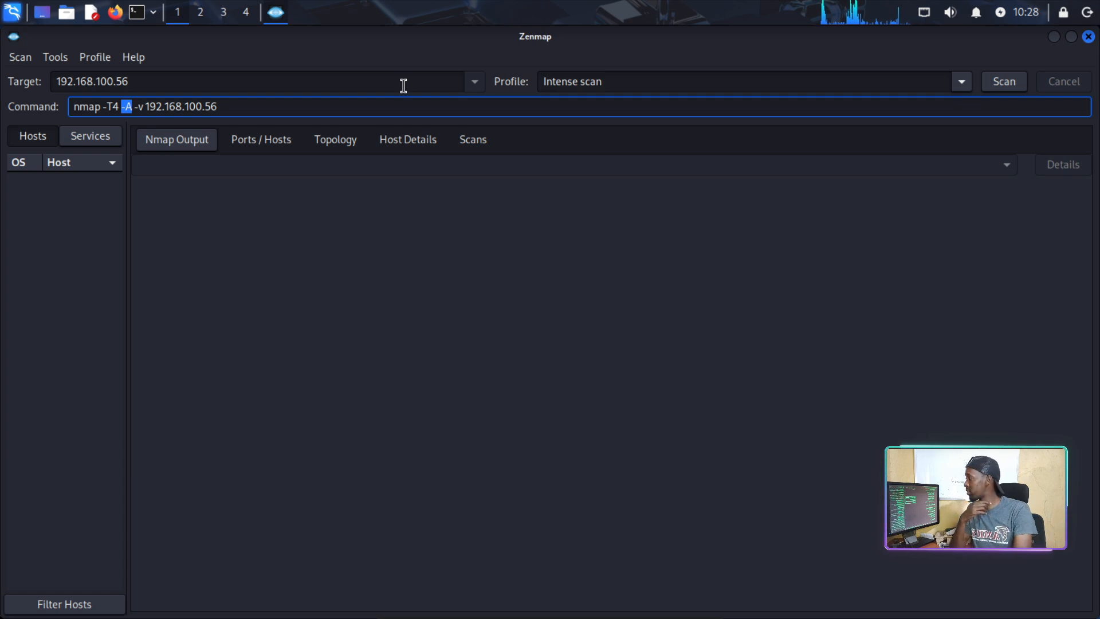
pyautogui.moveTo(139, 107); pyautogui.dragTo(145, 107)
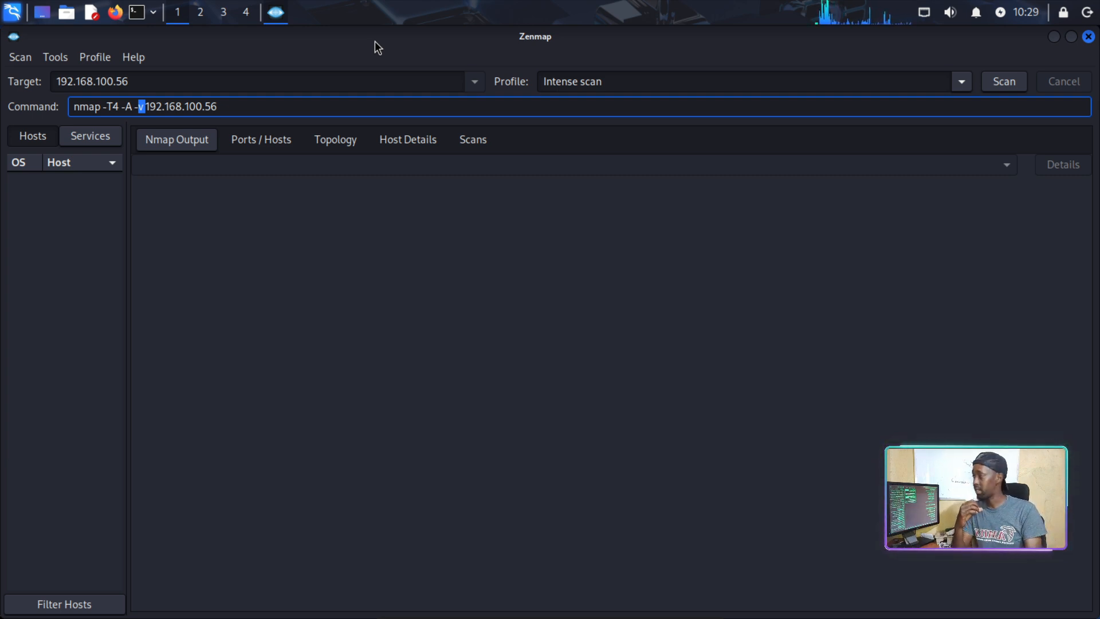
pyautogui.moveTo(219, 107); pyautogui.dragTo(151, 106)
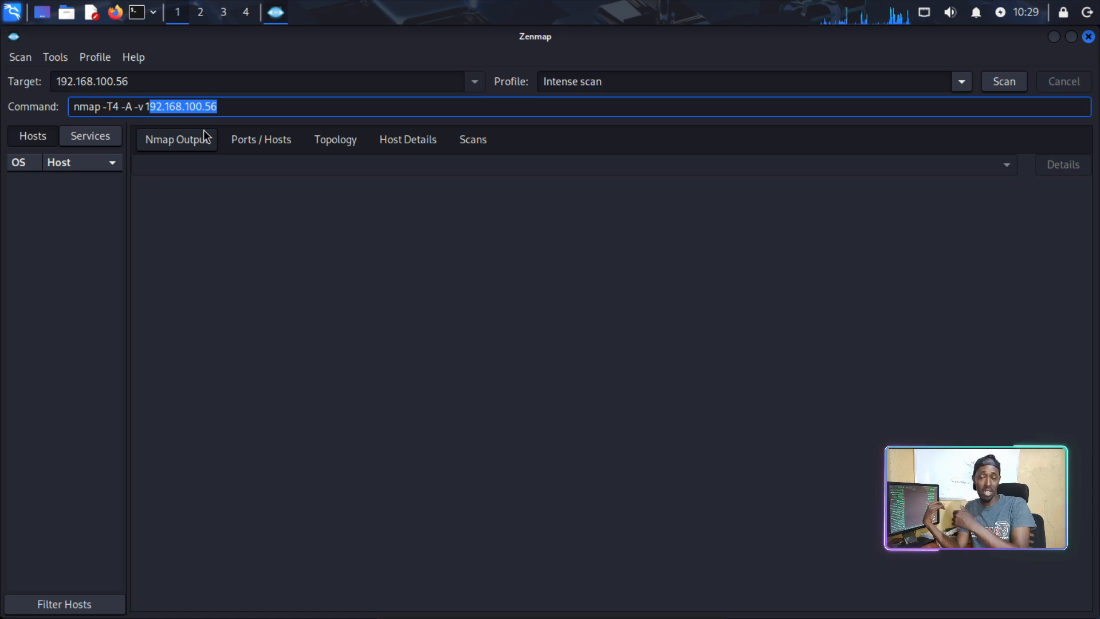
pyautogui.click(291, 112)
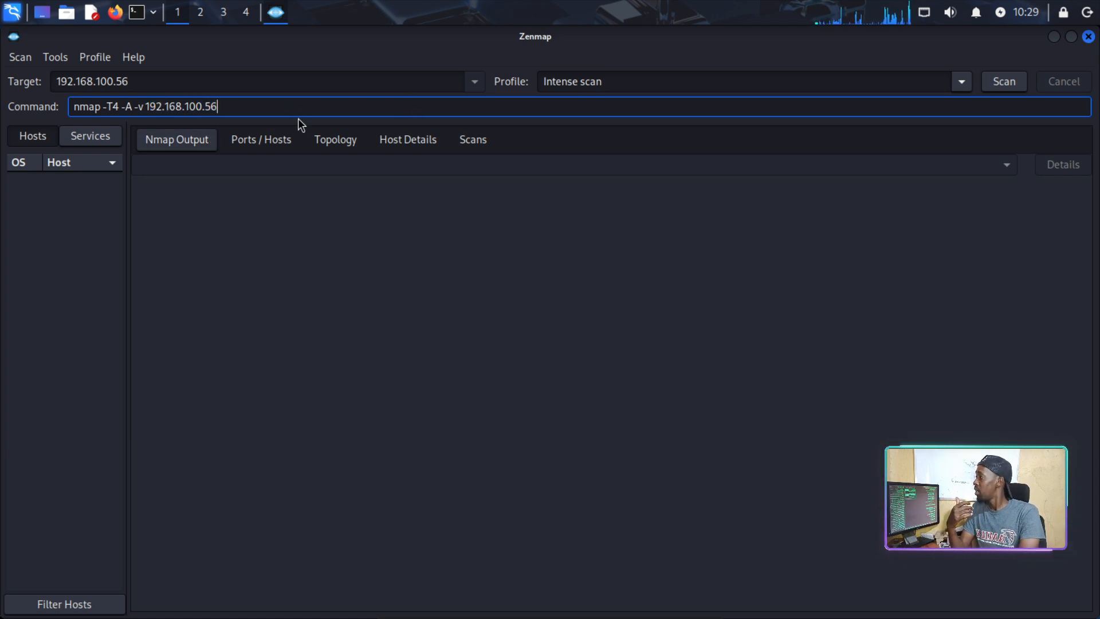
pyautogui.click(142, 106)
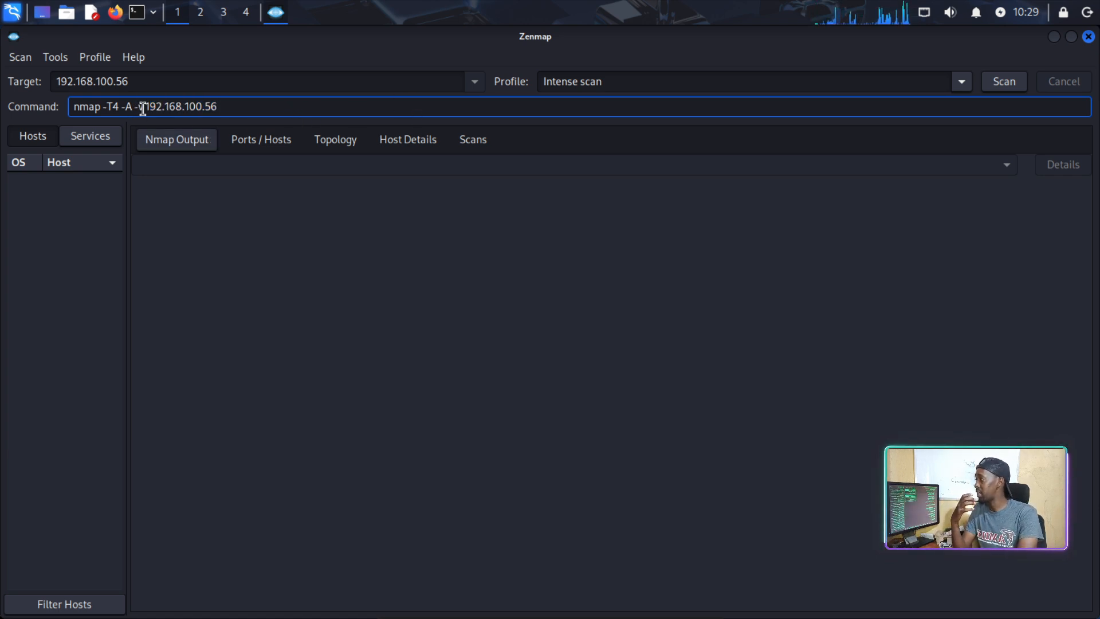
# Rewrite the command as nmap -T4 -vv 192.168.100.56 -sV, removing -A.
pyautogui.write('v')
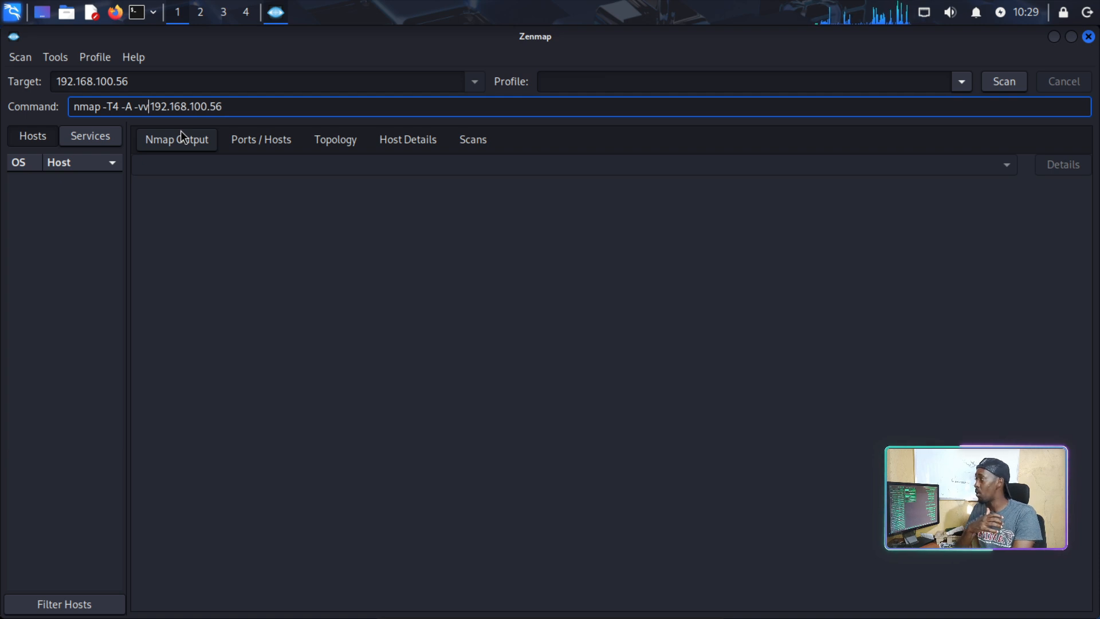
pyautogui.click(120, 107)
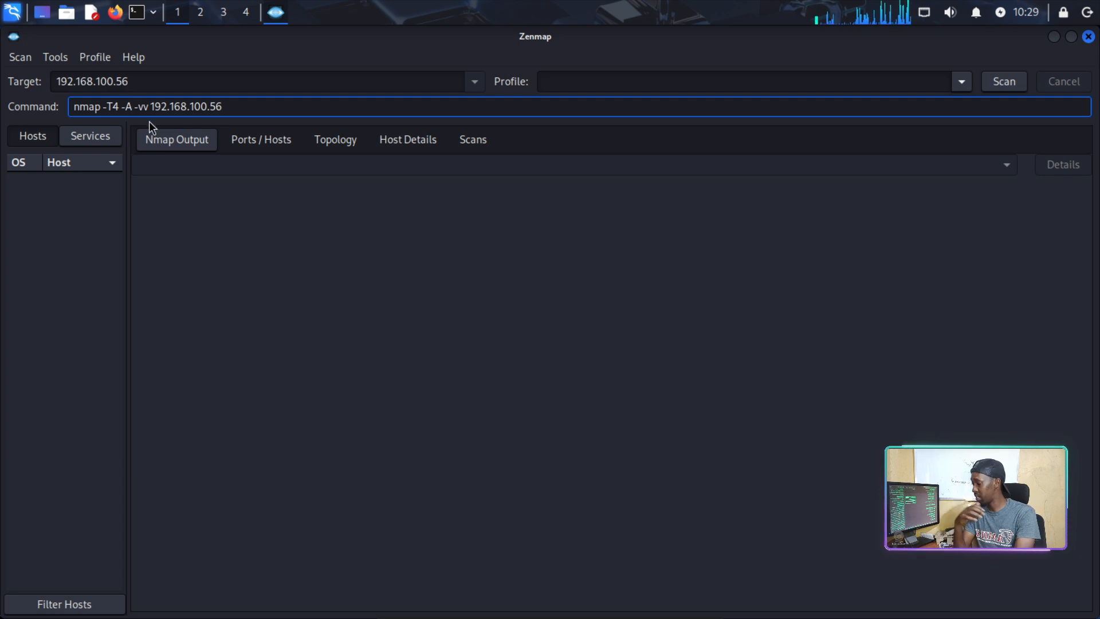
pyautogui.press('BackSpace')
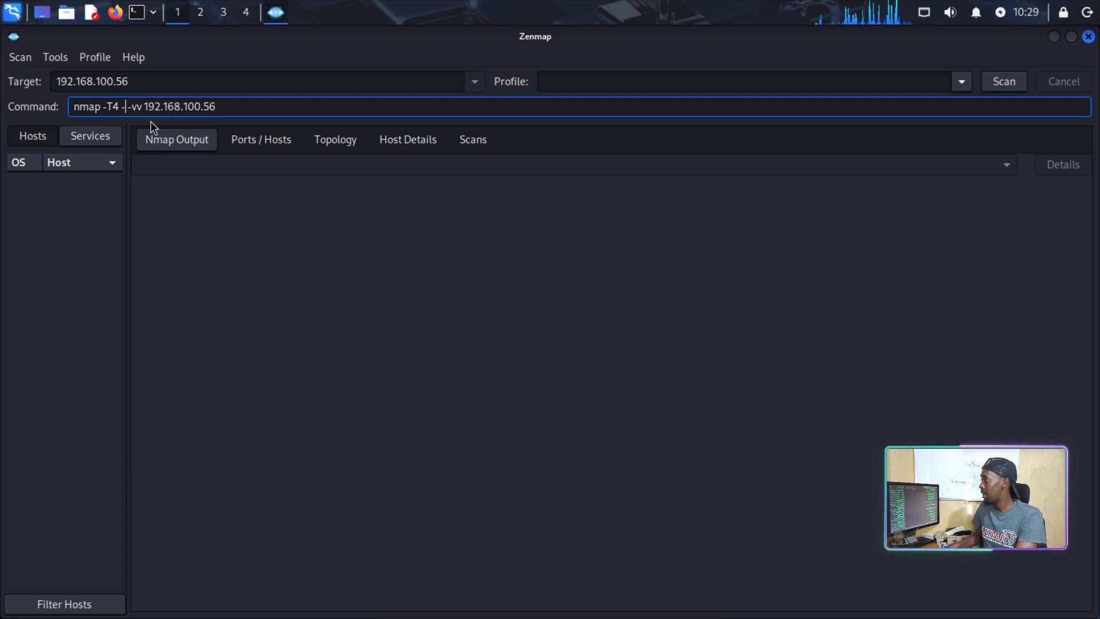
pyautogui.write('O')
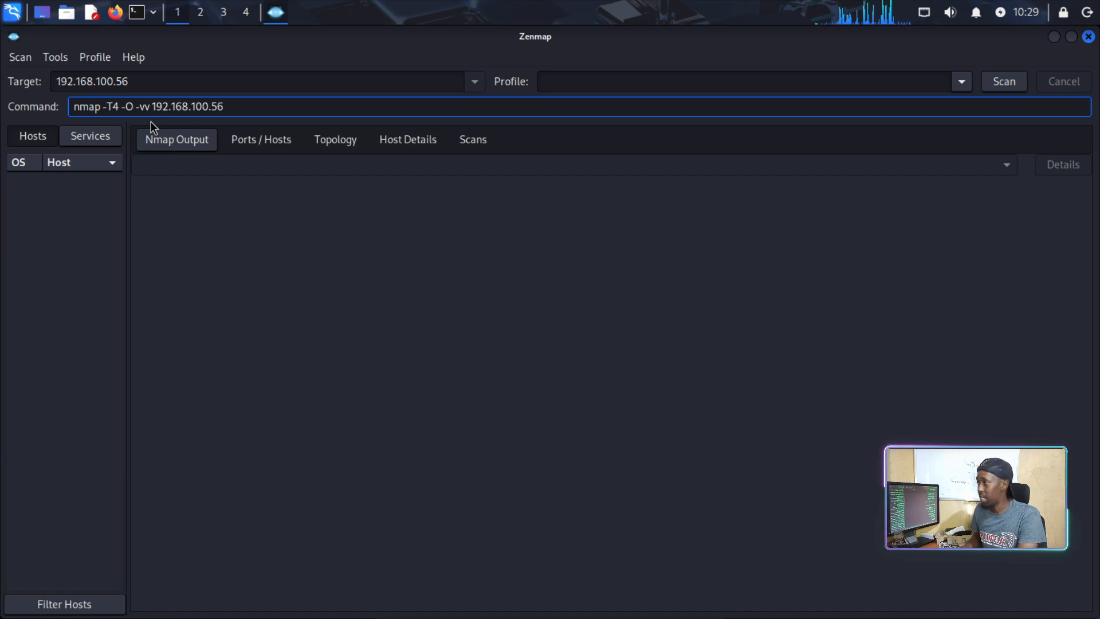
pyautogui.press('BackSpace')
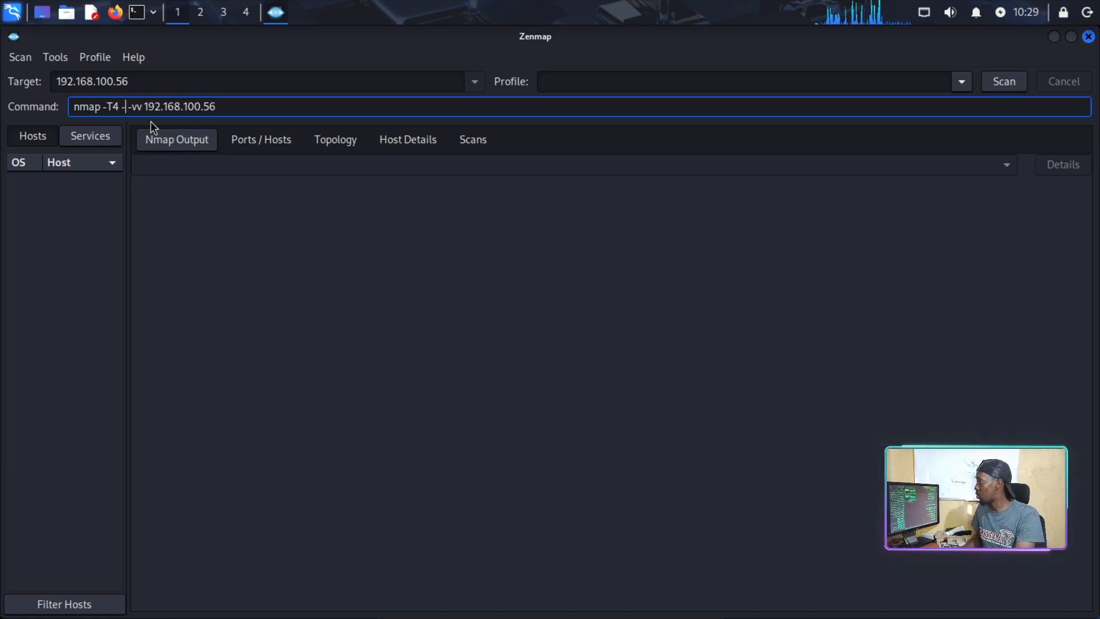
pyautogui.press('BackSpace')
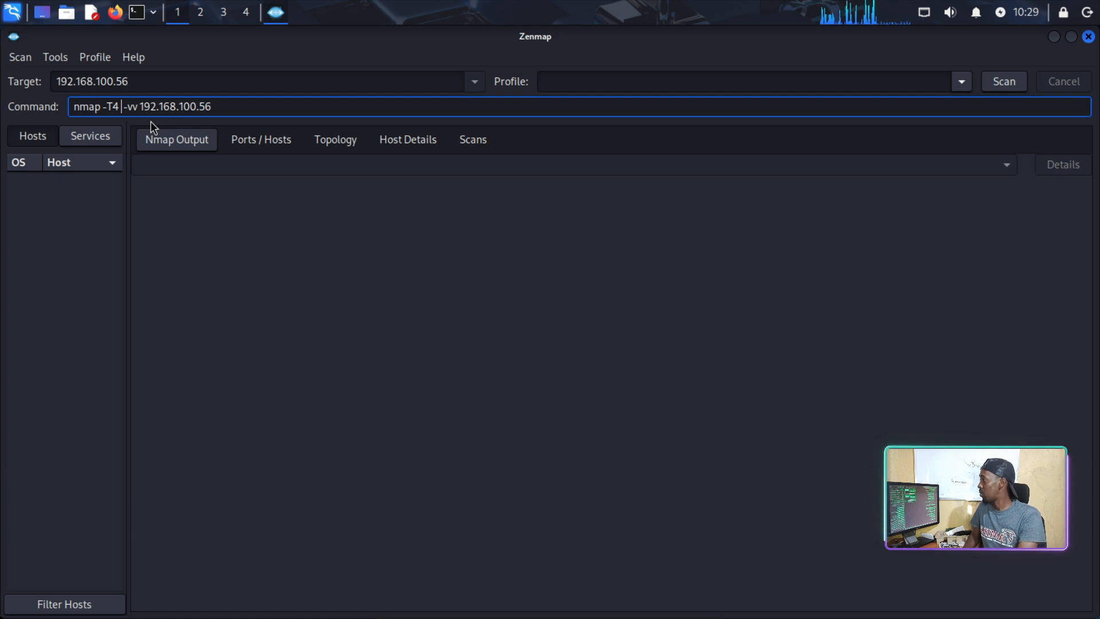
pyautogui.click(243, 107)
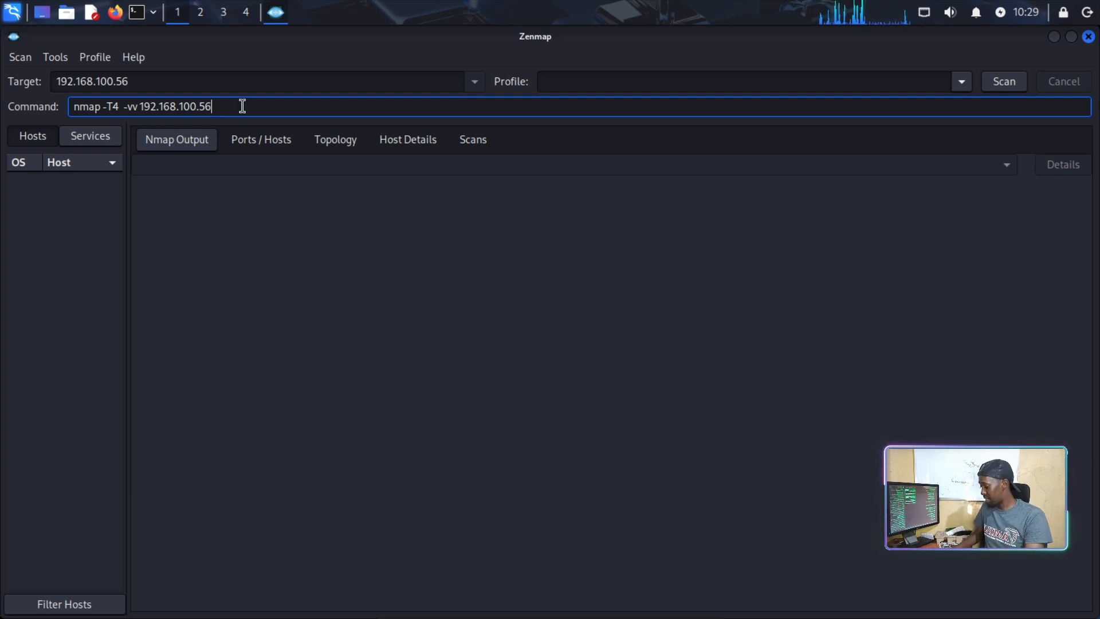
pyautogui.write('-sV')
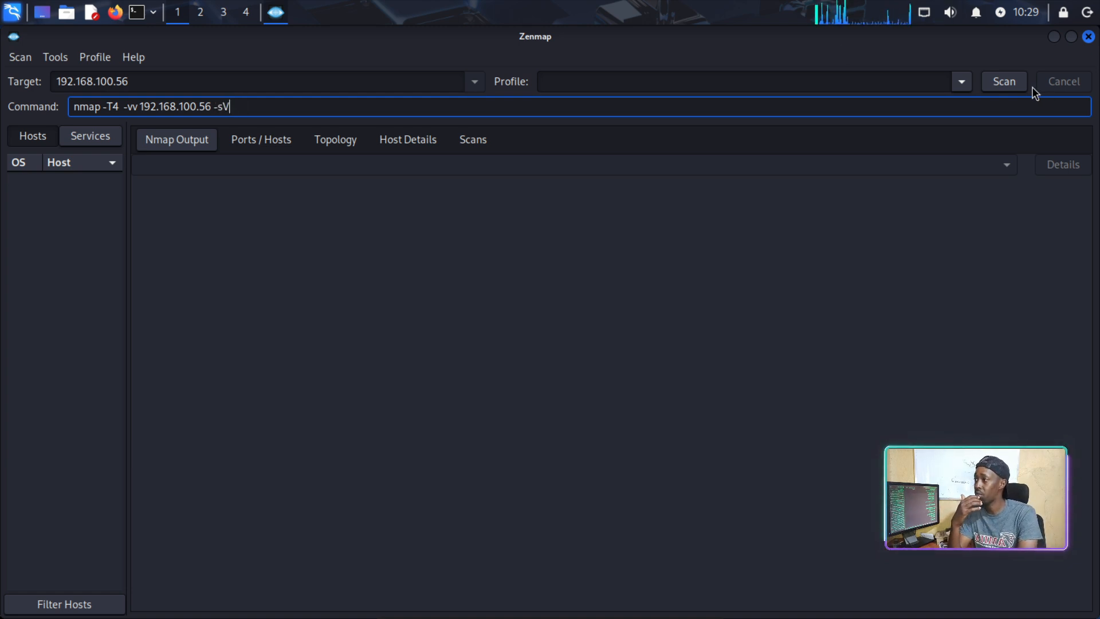
# Run the scan and highlight the target IP and 1000-port count in the output.
pyautogui.click(1015, 84)
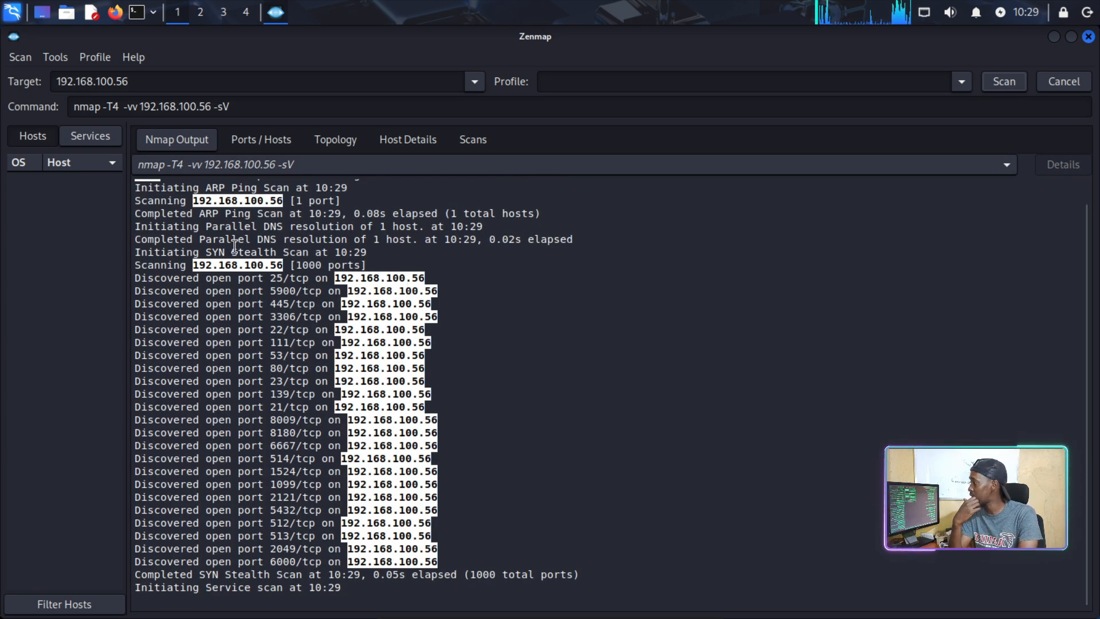
pyautogui.moveTo(161, 189); pyautogui.dragTo(343, 181)
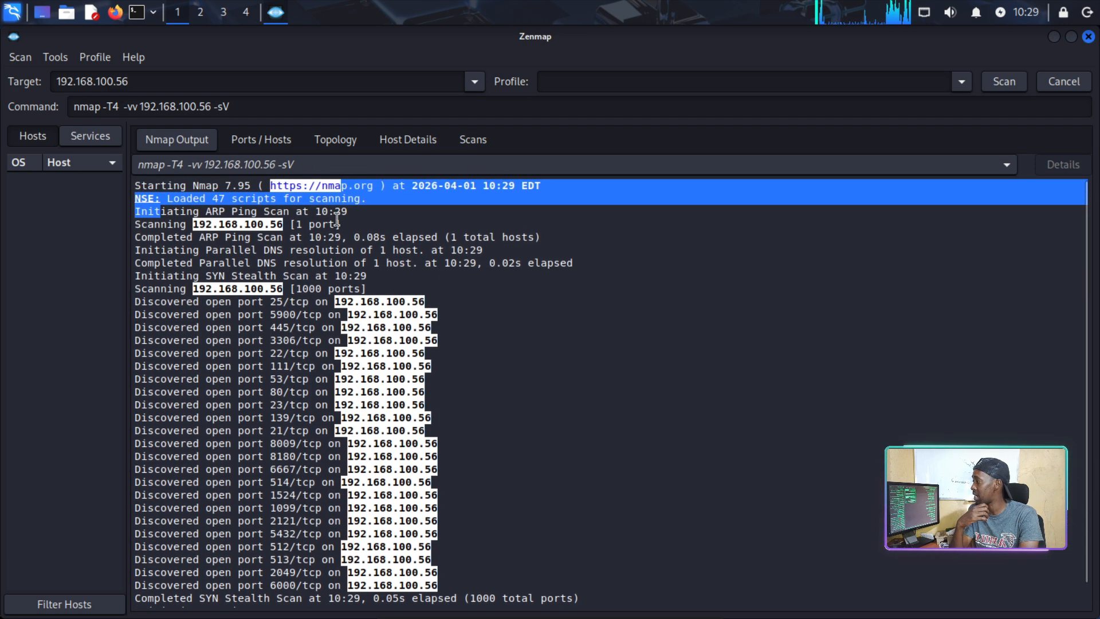
pyautogui.click(355, 237)
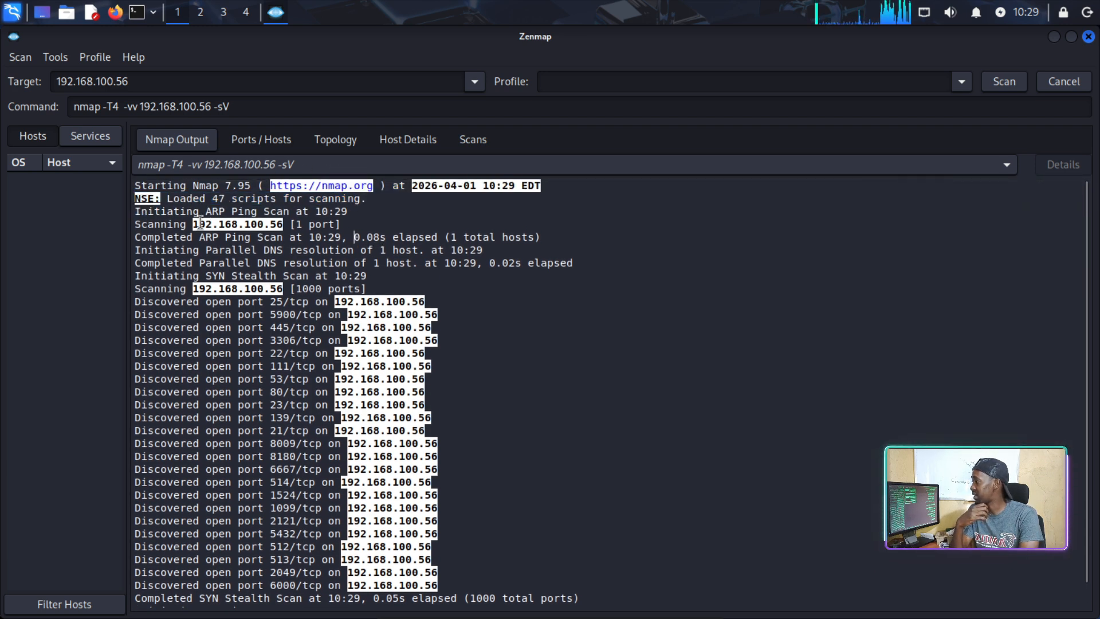
pyautogui.moveTo(194, 224); pyautogui.dragTo(274, 226)
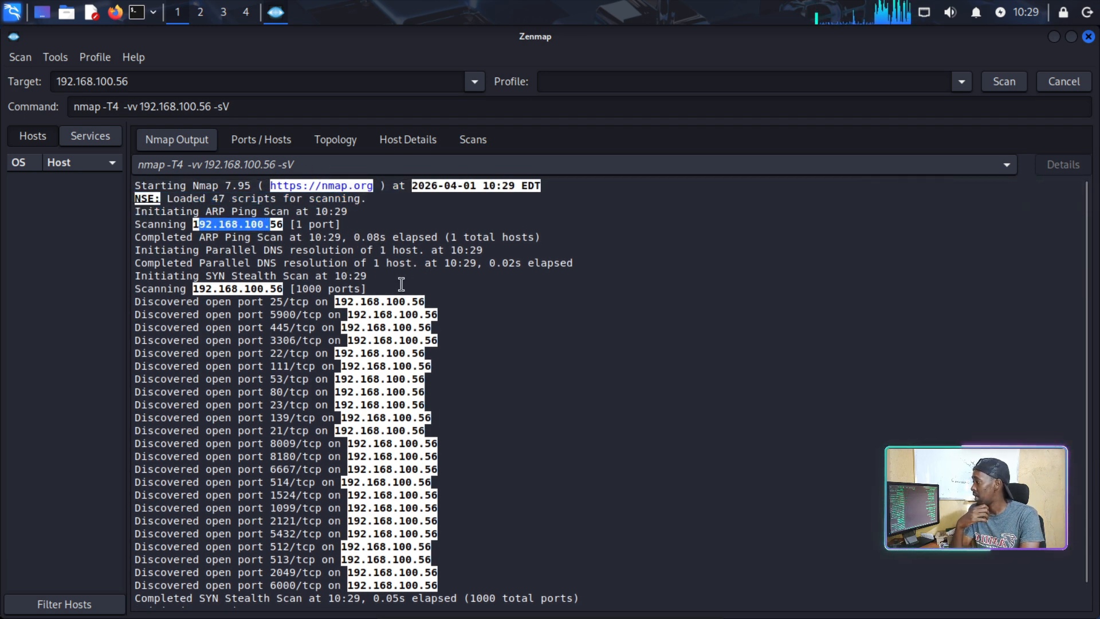
pyautogui.moveTo(294, 287); pyautogui.dragTo(323, 292)
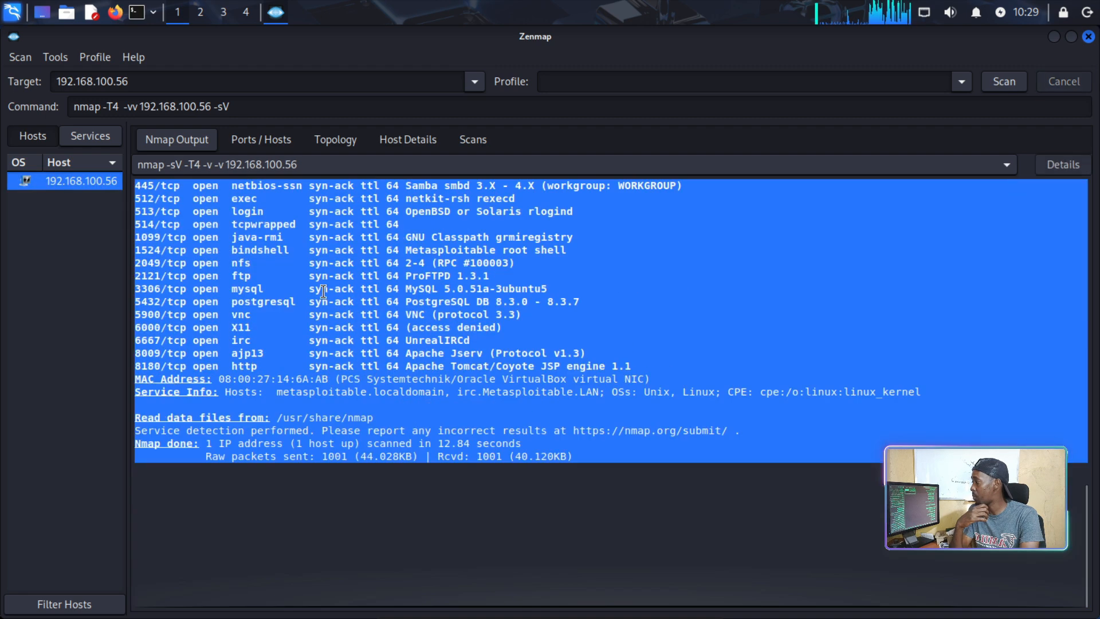
pyautogui.click(339, 236)
# Review the discovered open port lines in the scan output.
pyautogui.scroll(3, 328, 232)
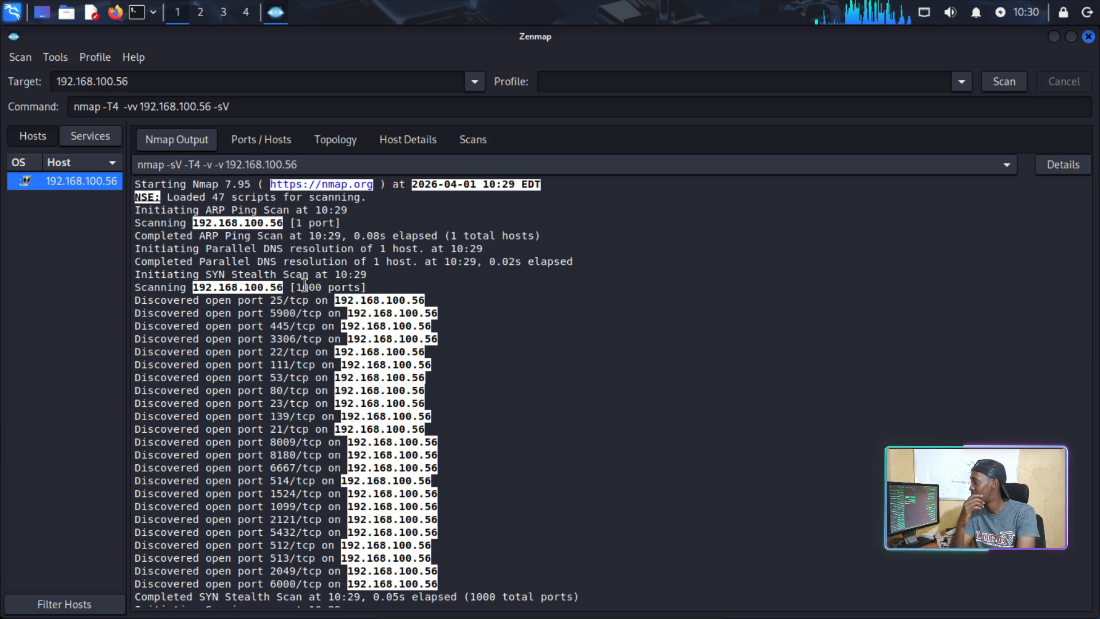
pyautogui.scroll(-2, 352, 280)
pyautogui.moveTo(154, 262); pyautogui.dragTo(340, 441)
pyautogui.click(339, 441)
pyautogui.scroll(-6, 361, 360)
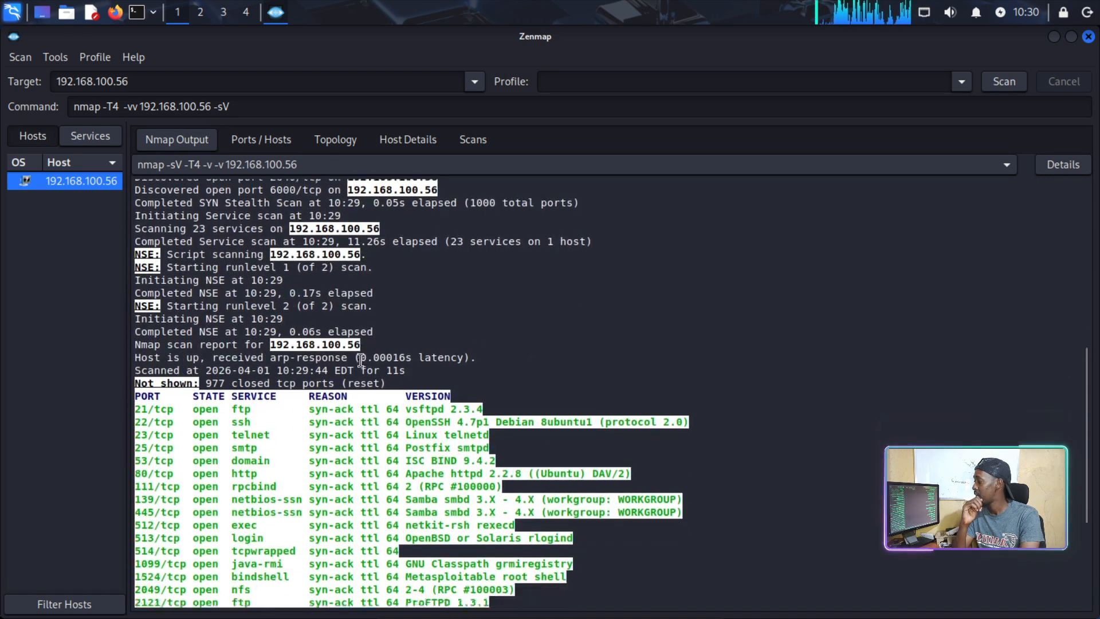
# Review the full port and version table, then list the results by service.
pyautogui.scroll(-2, 361, 360)
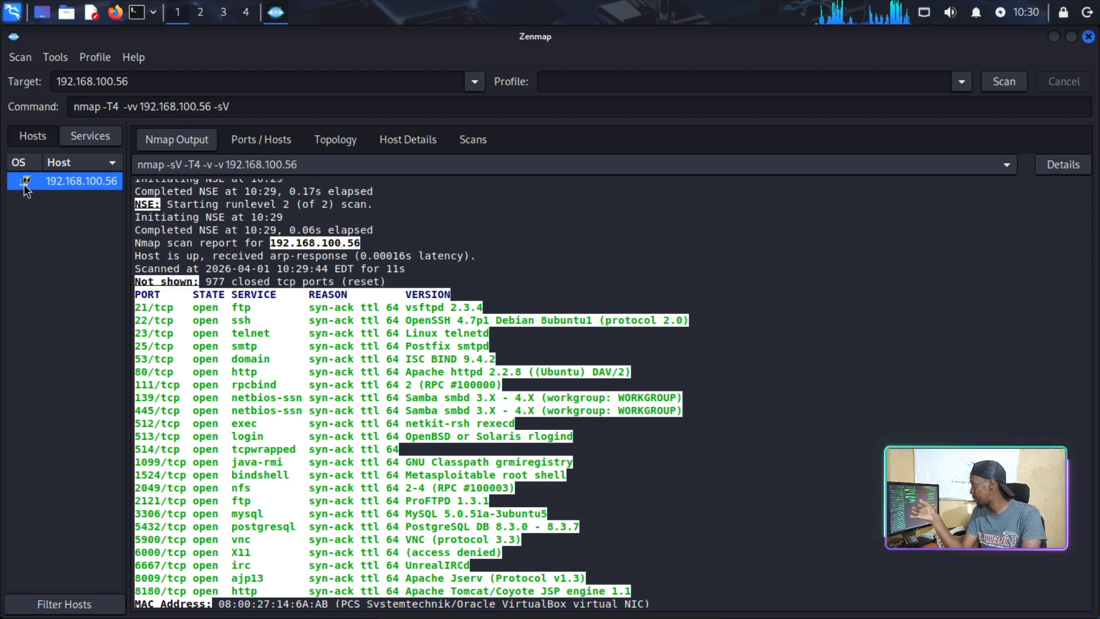
pyautogui.scroll(-2, 540, 492)
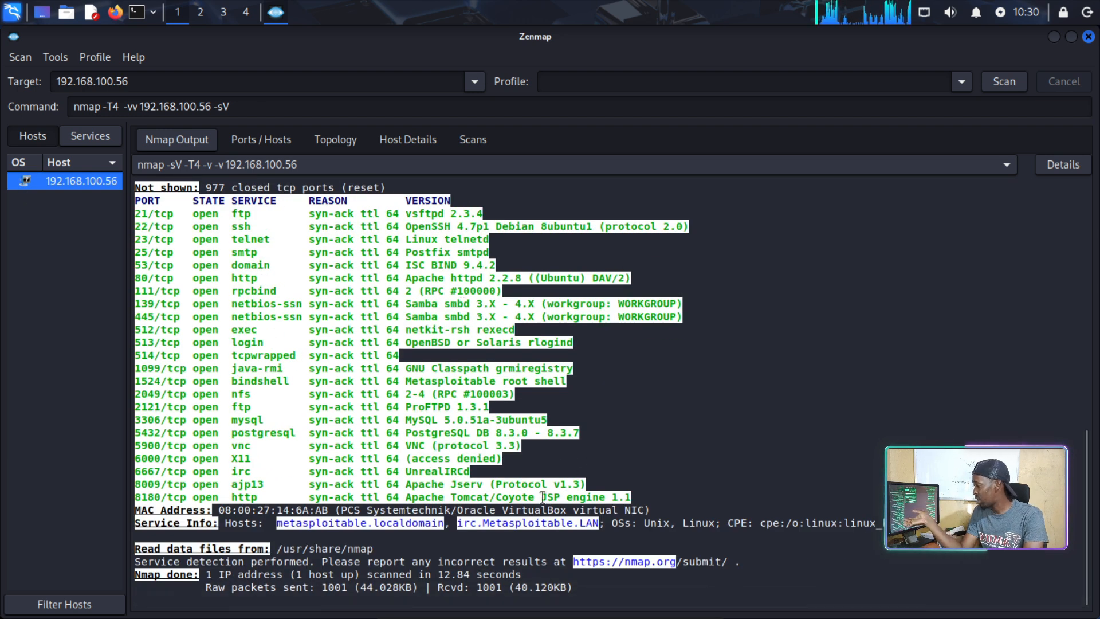
pyautogui.scroll(5, 540, 491)
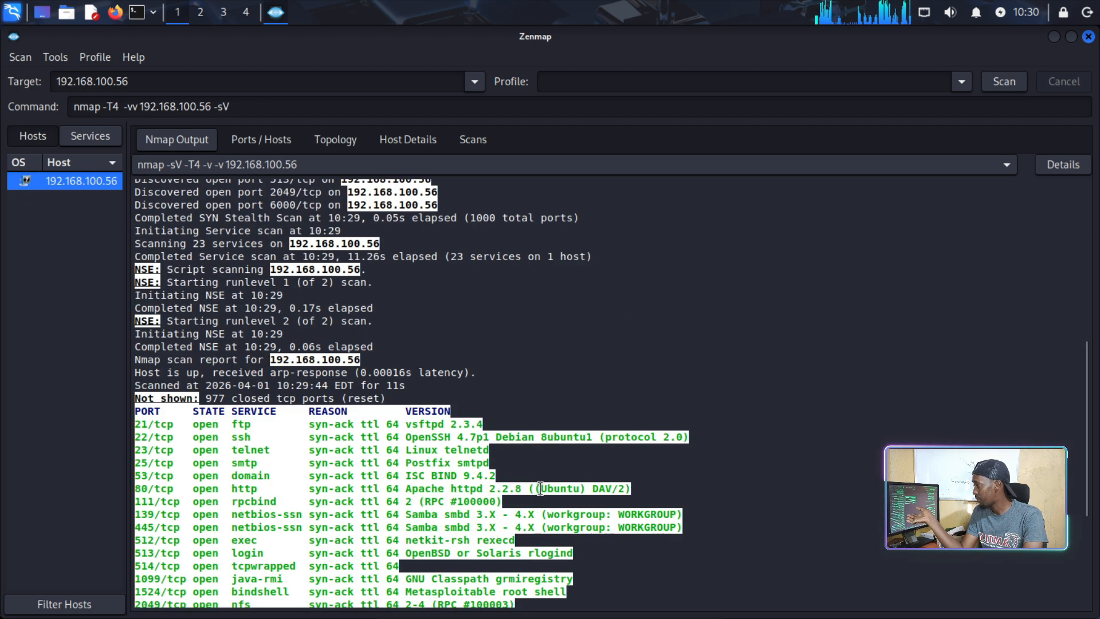
pyautogui.scroll(-5, 539, 486)
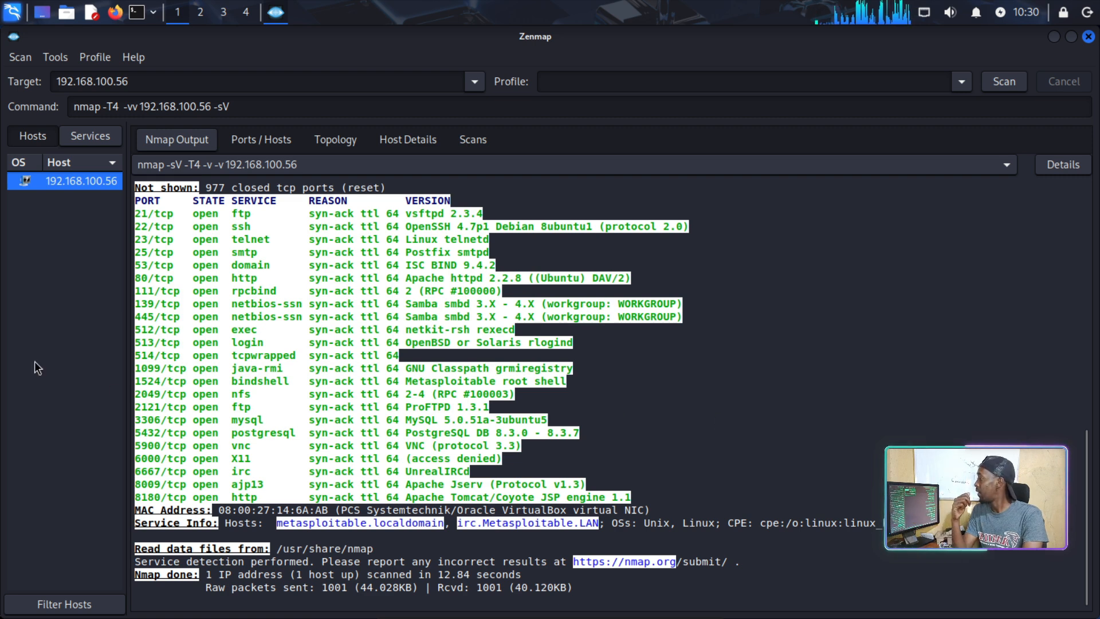
pyautogui.click(98, 134)
# Browse ajp13, bindshell, domain and http, ending on ftp's ports 21 and 2121.
pyautogui.click(20, 181)
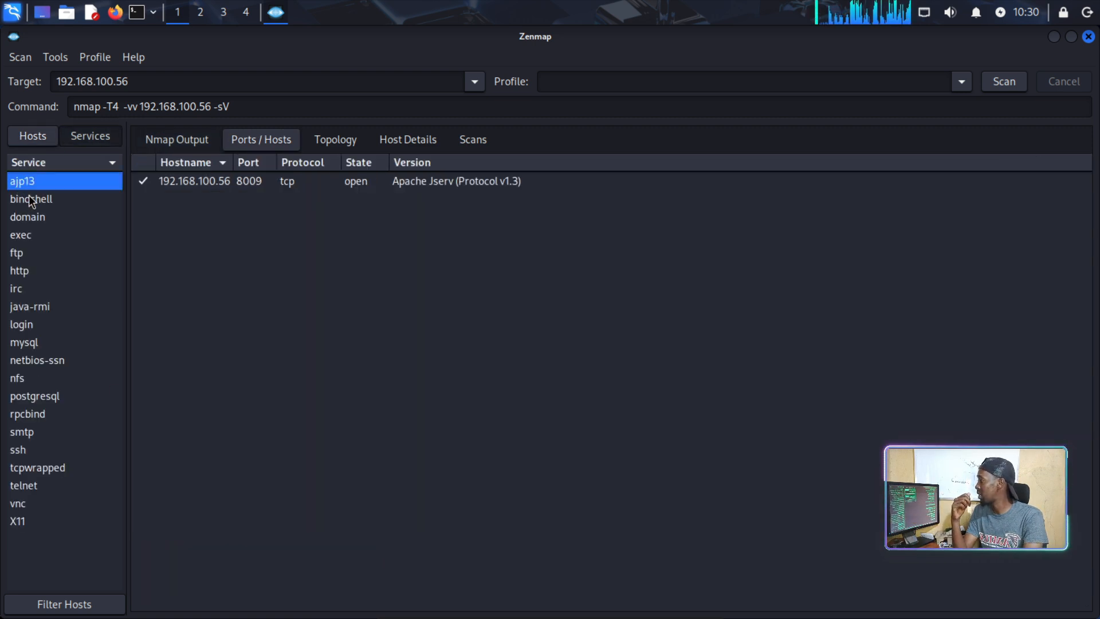
pyautogui.click(29, 198)
pyautogui.click(17, 217)
pyautogui.click(44, 258)
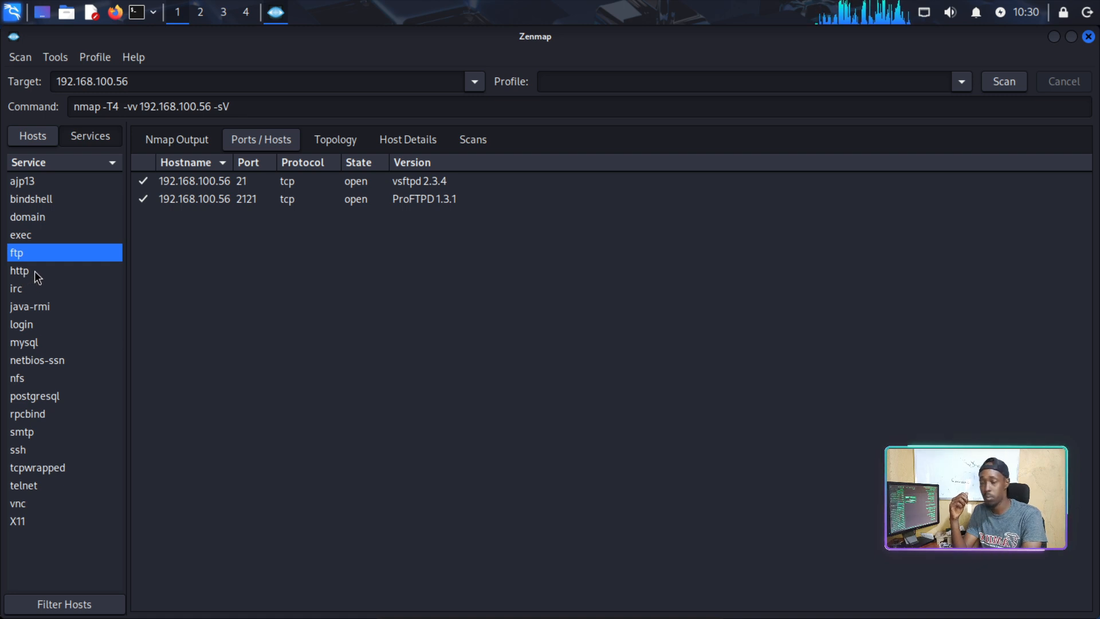
pyautogui.click(34, 270)
pyautogui.click(26, 253)
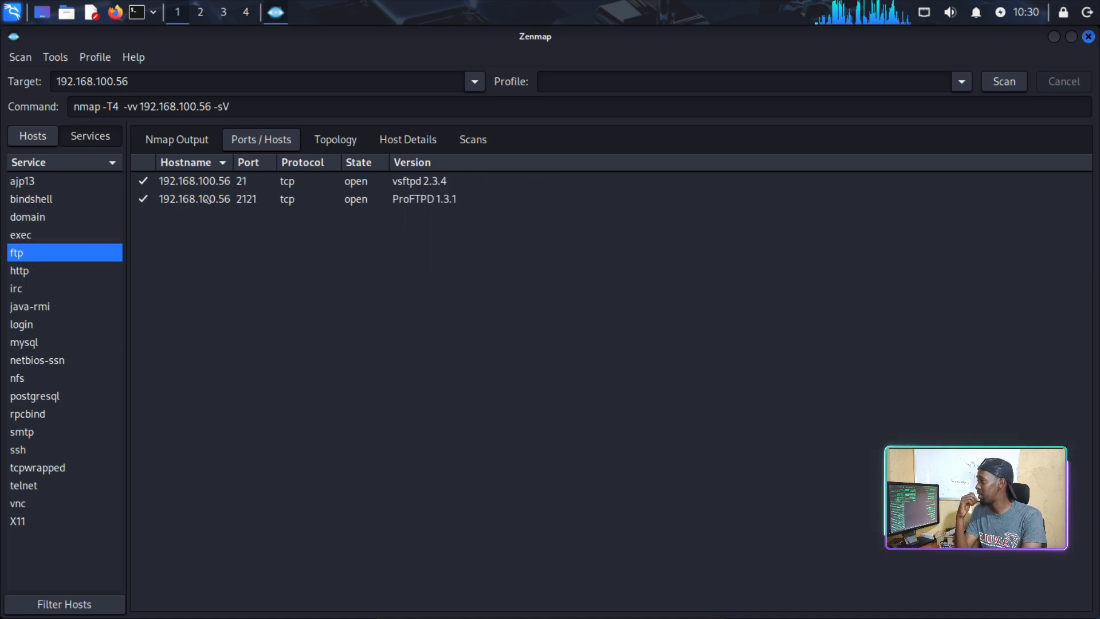
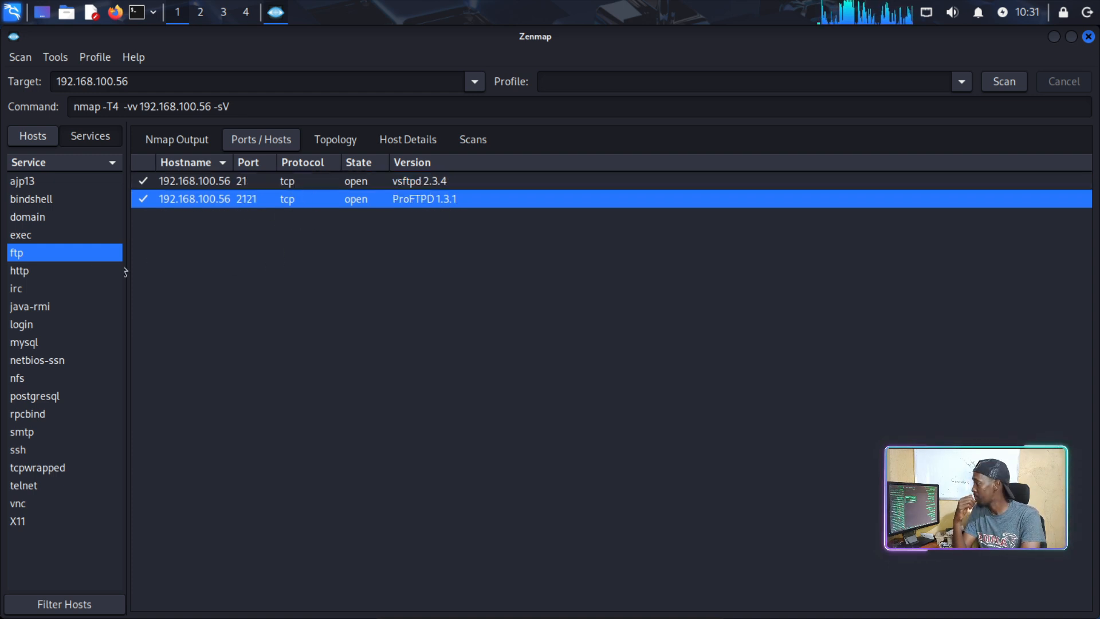
# Inspect http's ports 80 (Apache httpd) and 8180 (Tomcat), then mysql's port 3306.
pyautogui.click(33, 273)
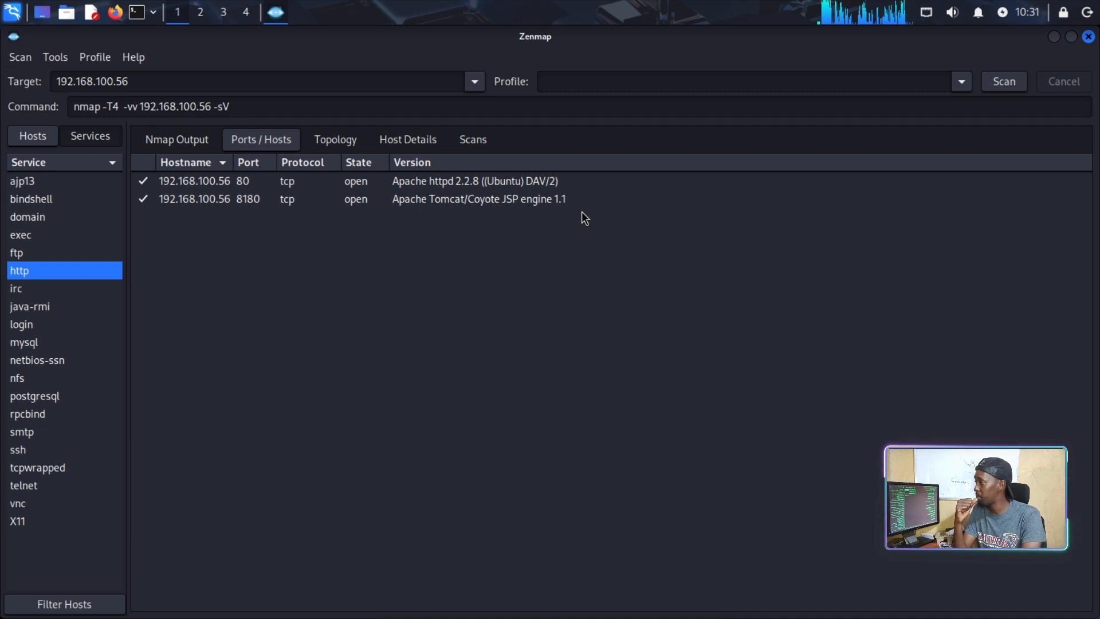
pyautogui.click(282, 180)
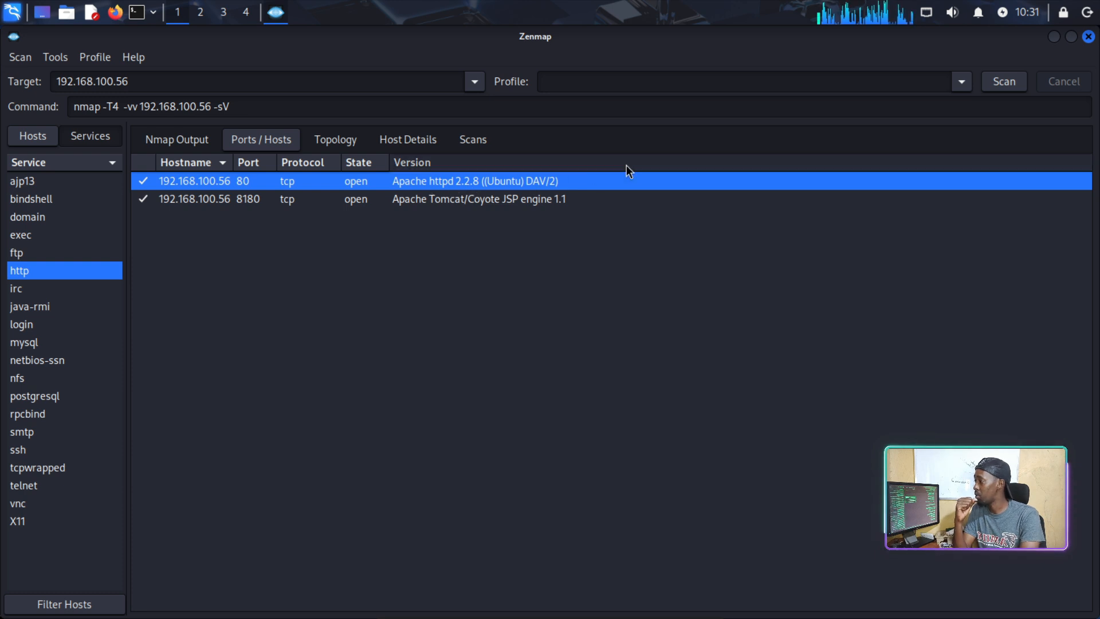
pyautogui.click(252, 202)
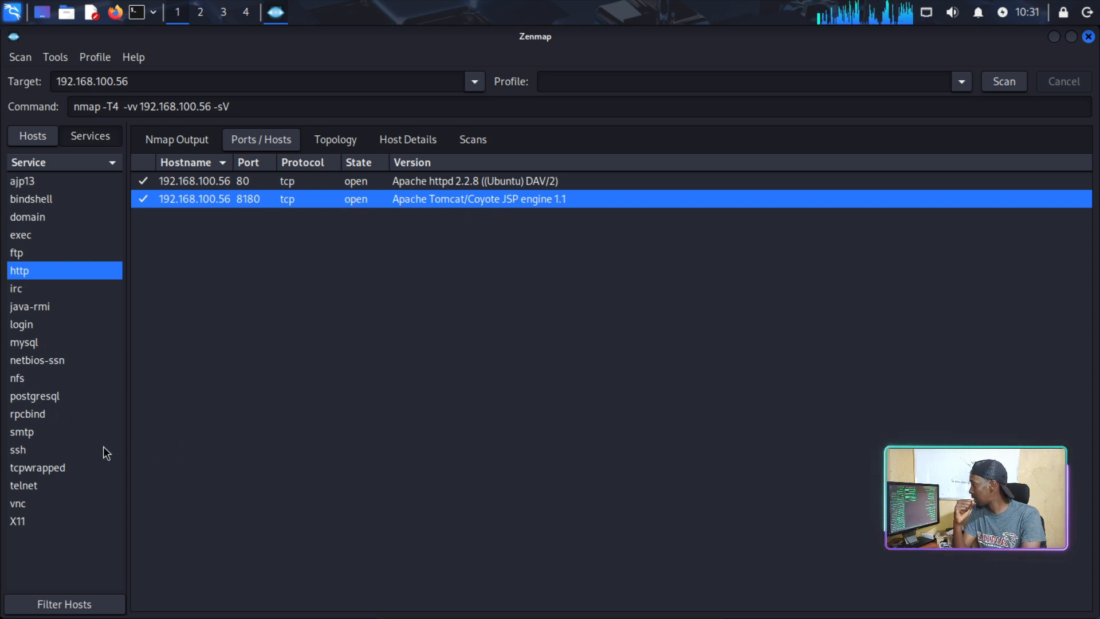
pyautogui.click(32, 342)
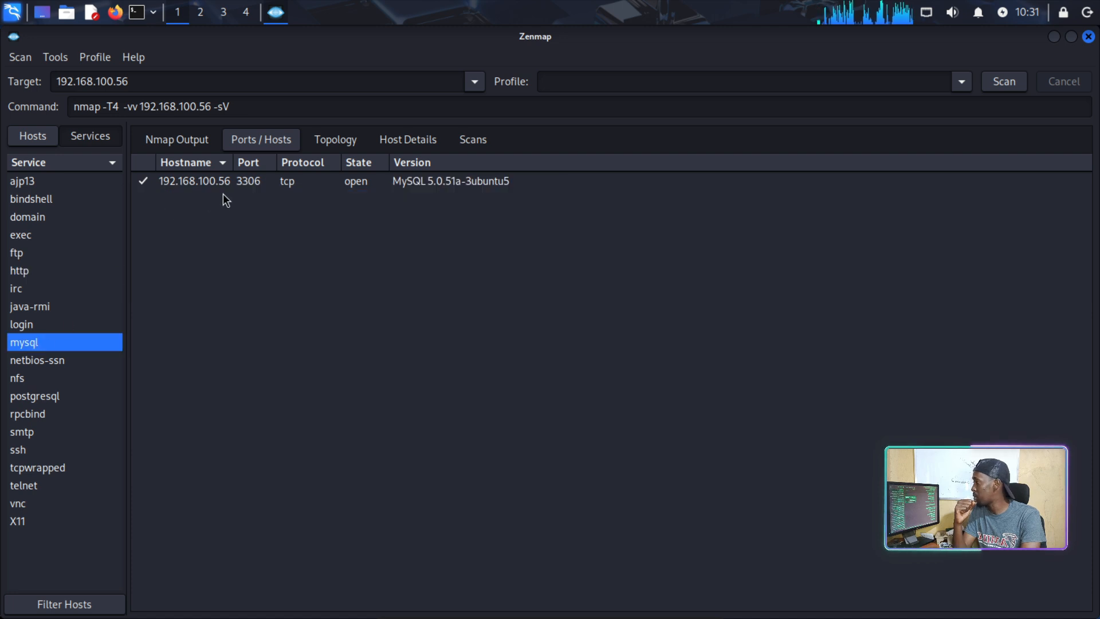
pyautogui.click(410, 181)
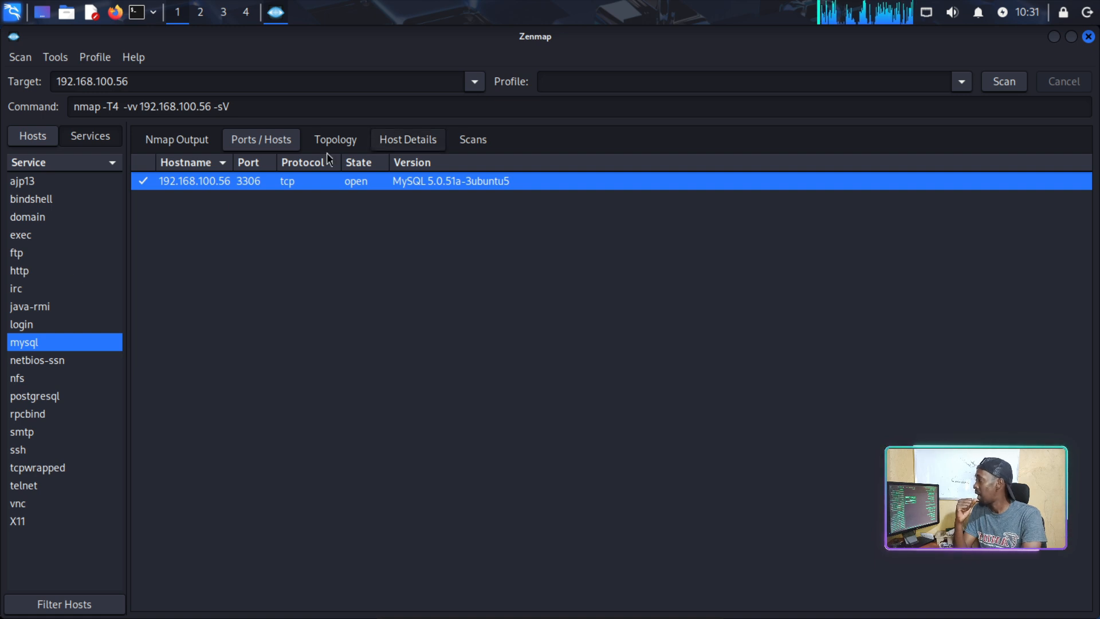
# Show the topology graph linking localhost to 192.168.100.56, zoom in, and enable fisheye view.
pyautogui.click(343, 144)
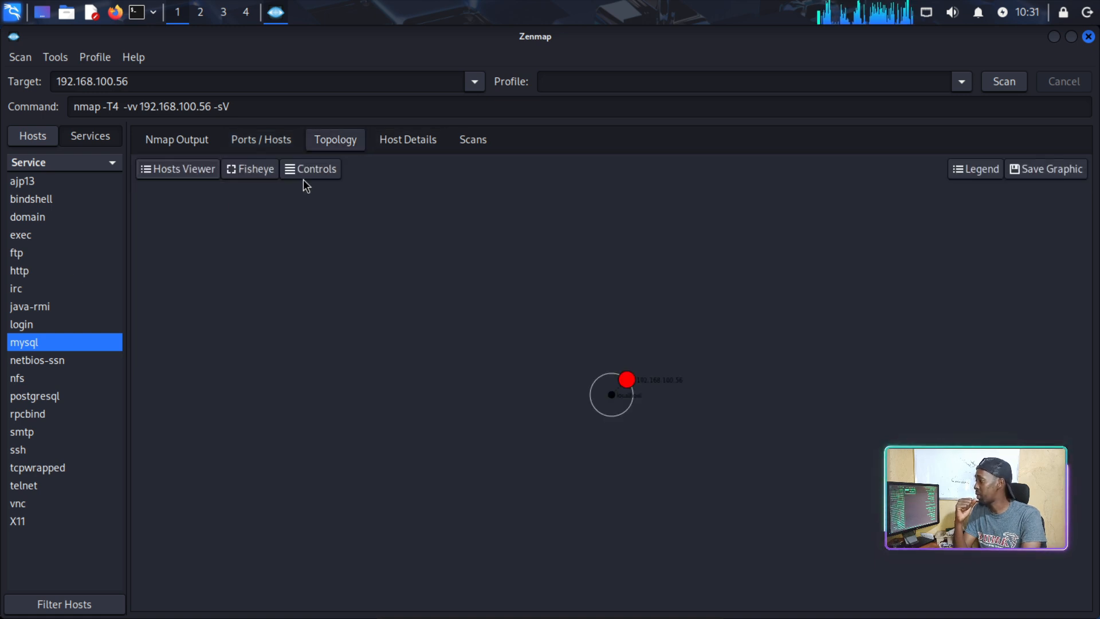
pyautogui.scroll(20, 659, 387)
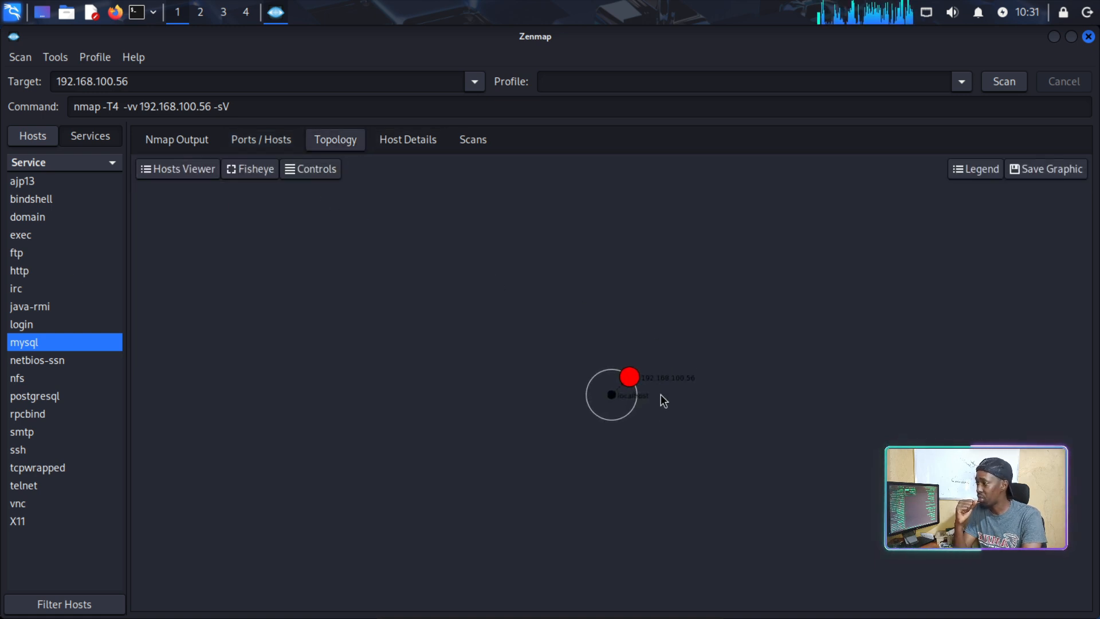
pyautogui.scroll(10, 662, 427)
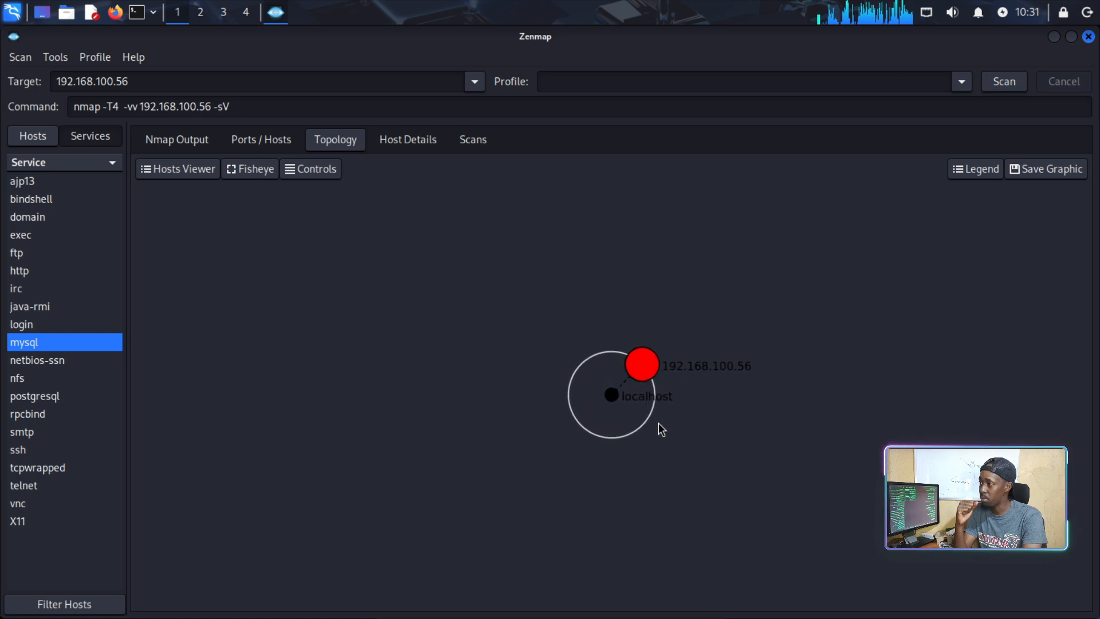
pyautogui.scroll(8, 659, 444)
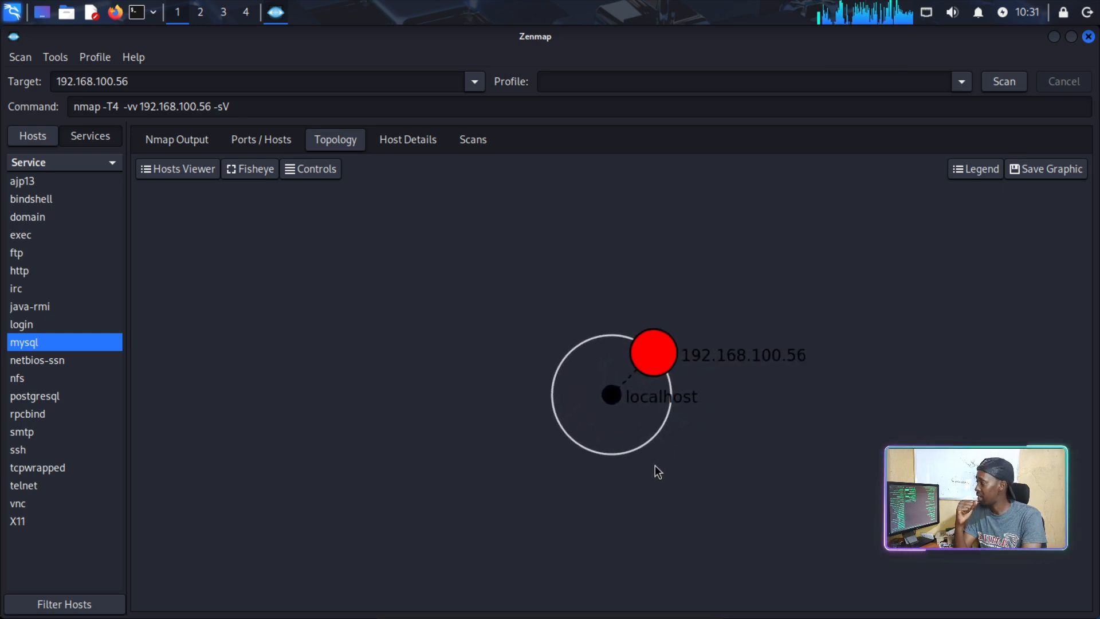
pyautogui.scroll(3, 693, 463)
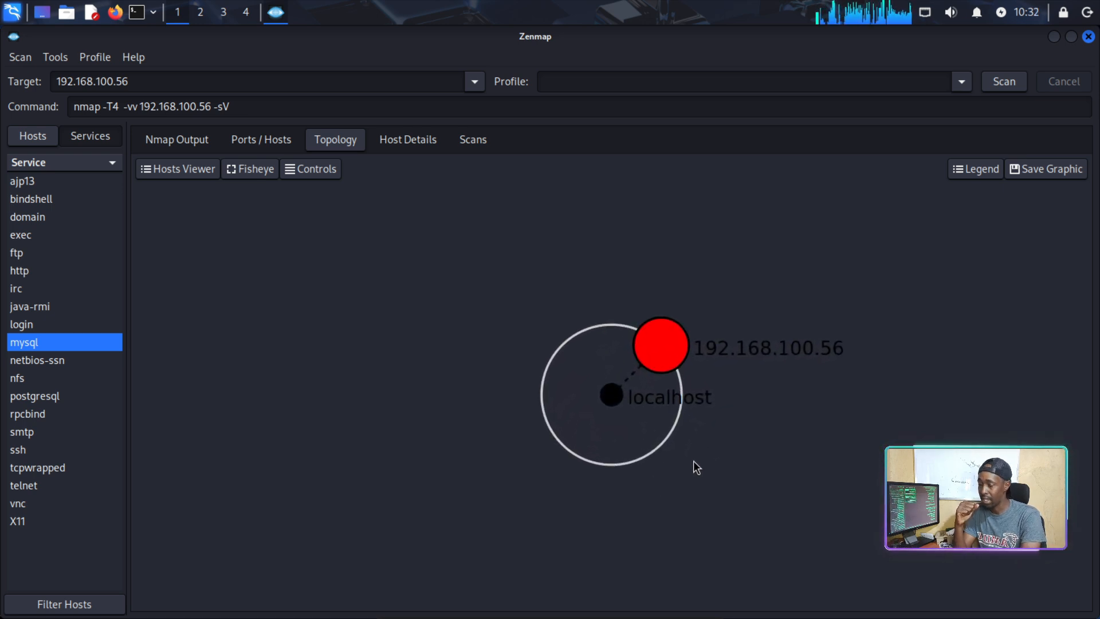
pyautogui.scroll(1, 693, 467)
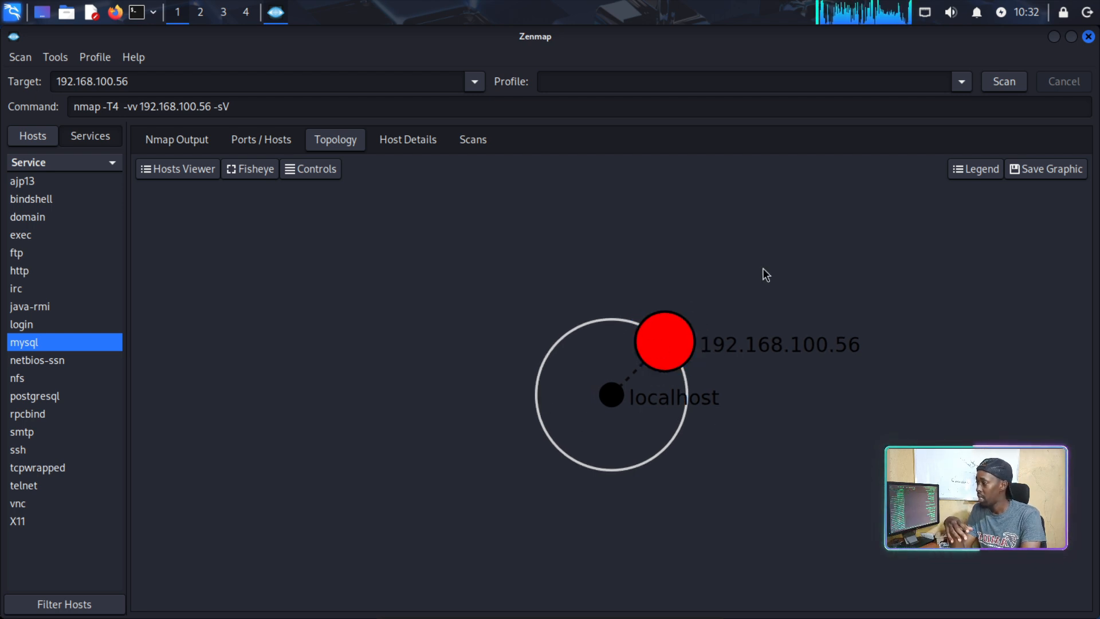
pyautogui.click(256, 174)
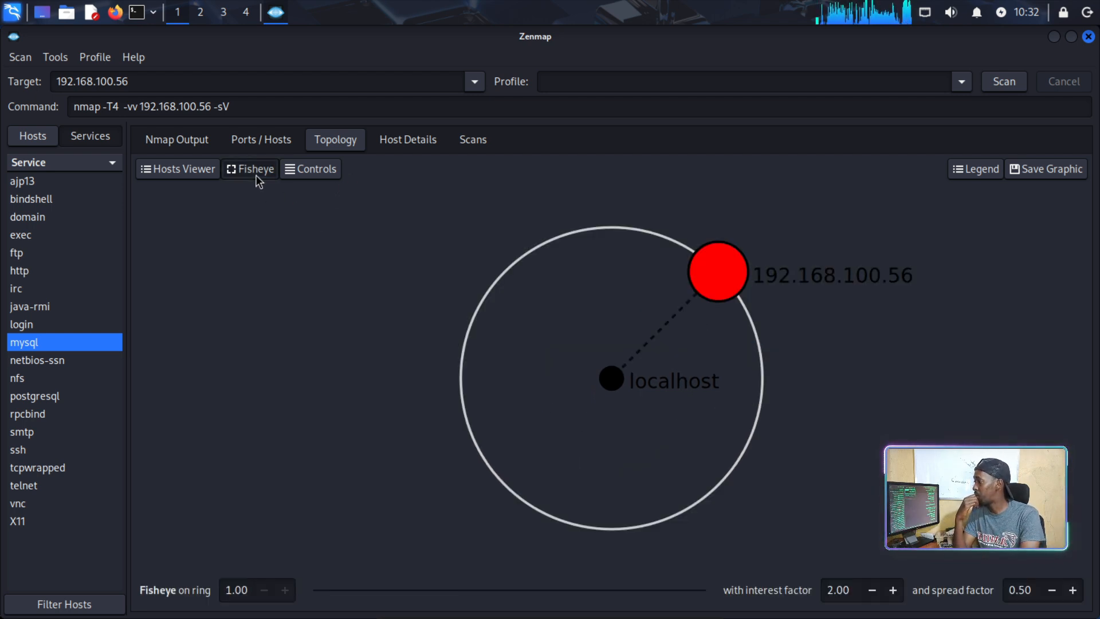
pyautogui.click(178, 169)
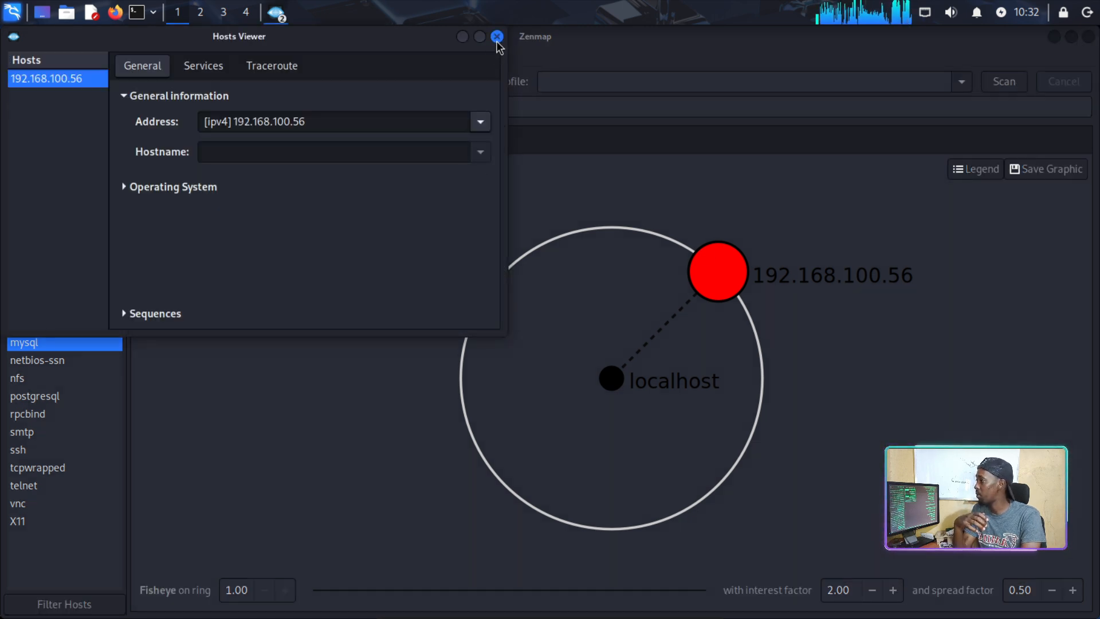
pyautogui.click(497, 36)
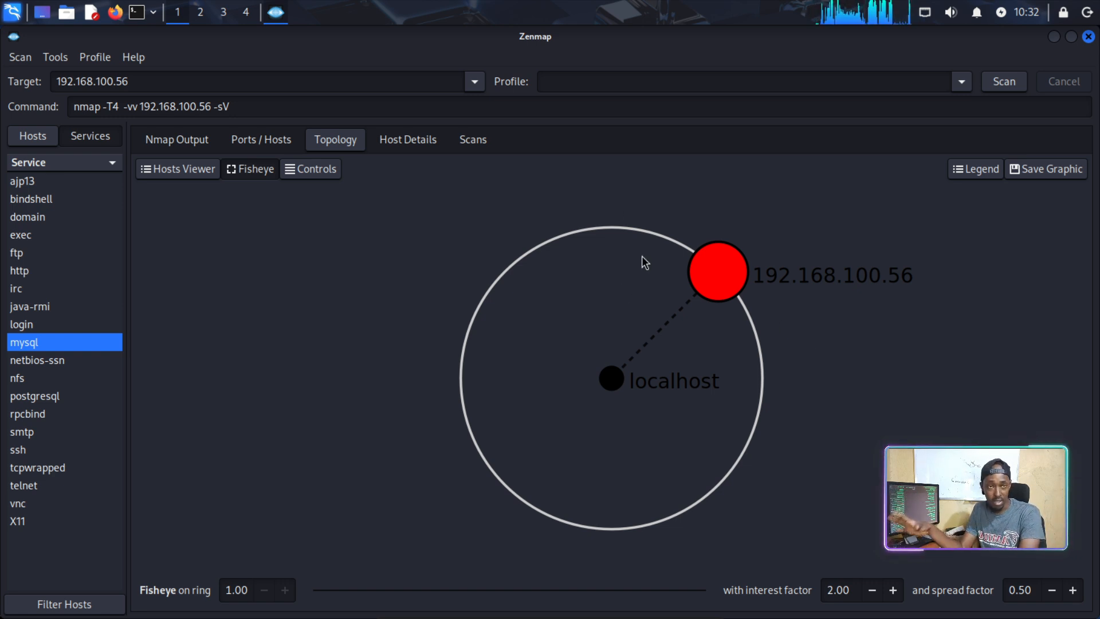
# Display host details for 192.168.100.56: up, 23 open and 977 closed of 1000 ports.
pyautogui.click(411, 140)
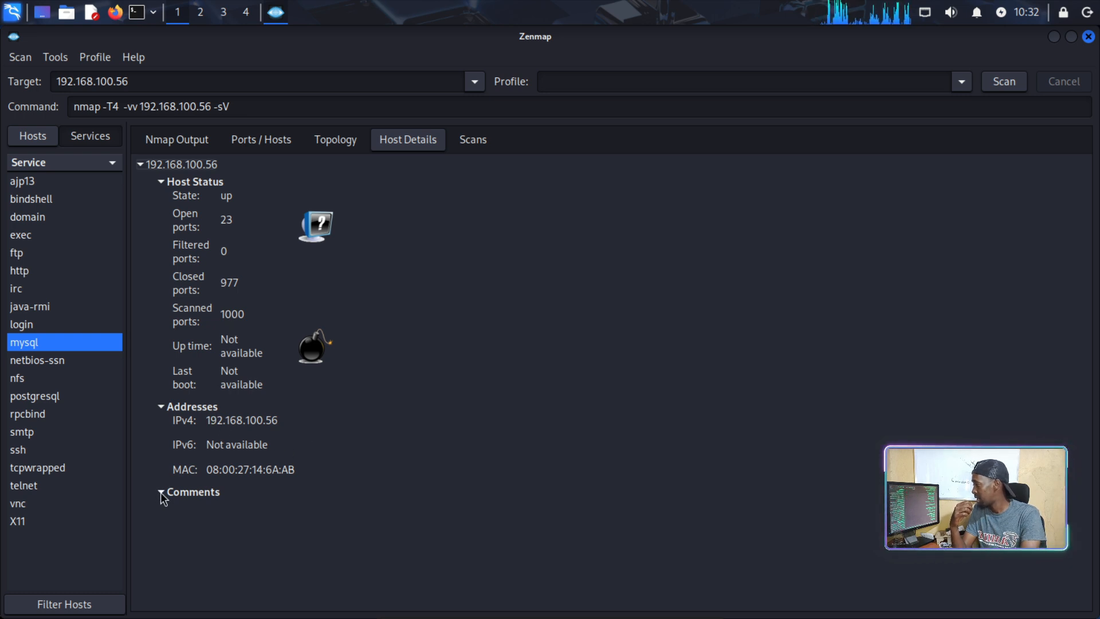
# List scans to see the unsaved nmap -sV -T4 -v -v scan, then switch the left pane to Hosts and back to Services.
pyautogui.click(467, 144)
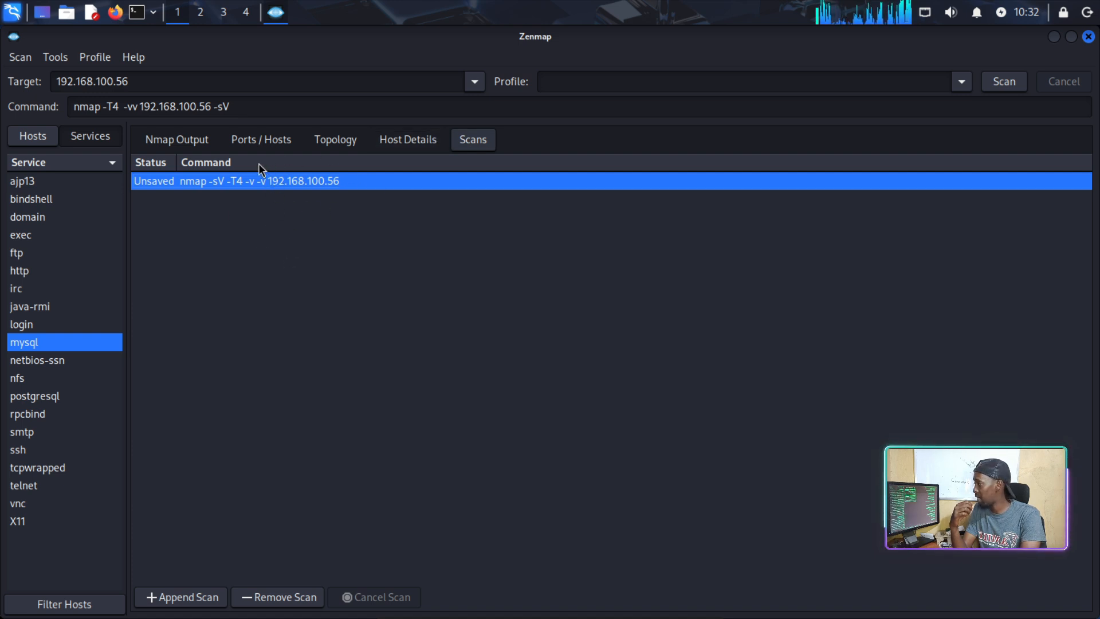
pyautogui.click(35, 136)
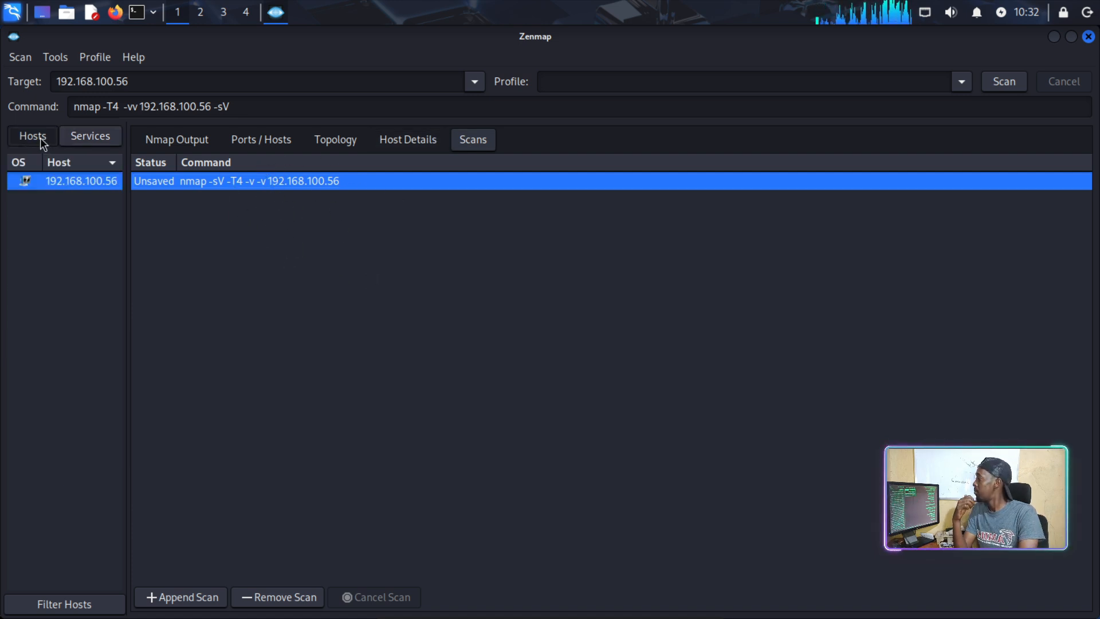
pyautogui.click(90, 135)
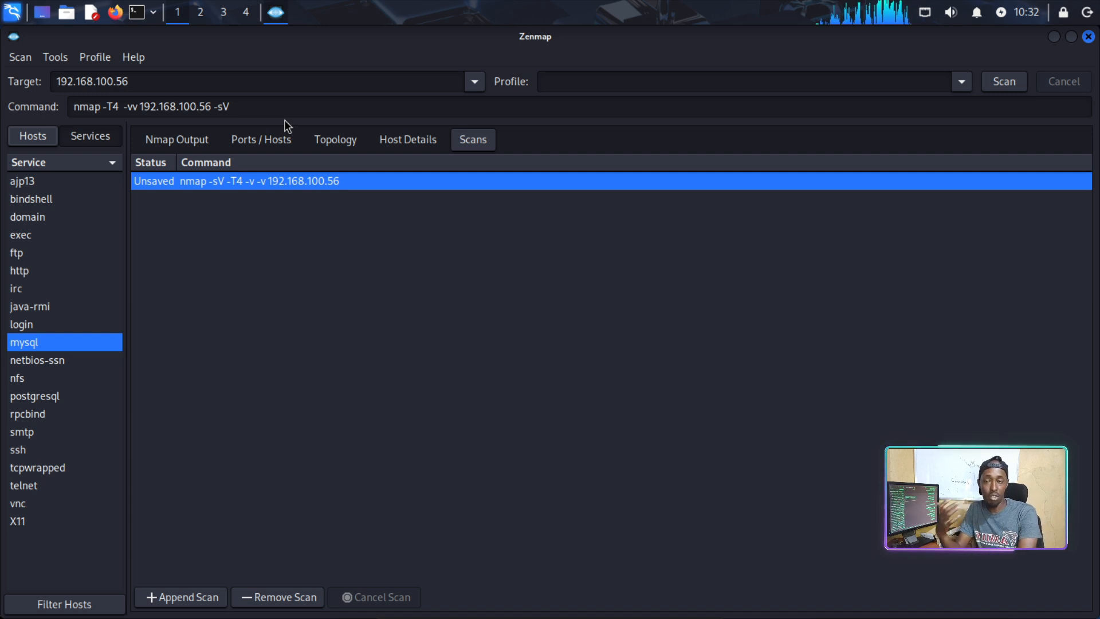